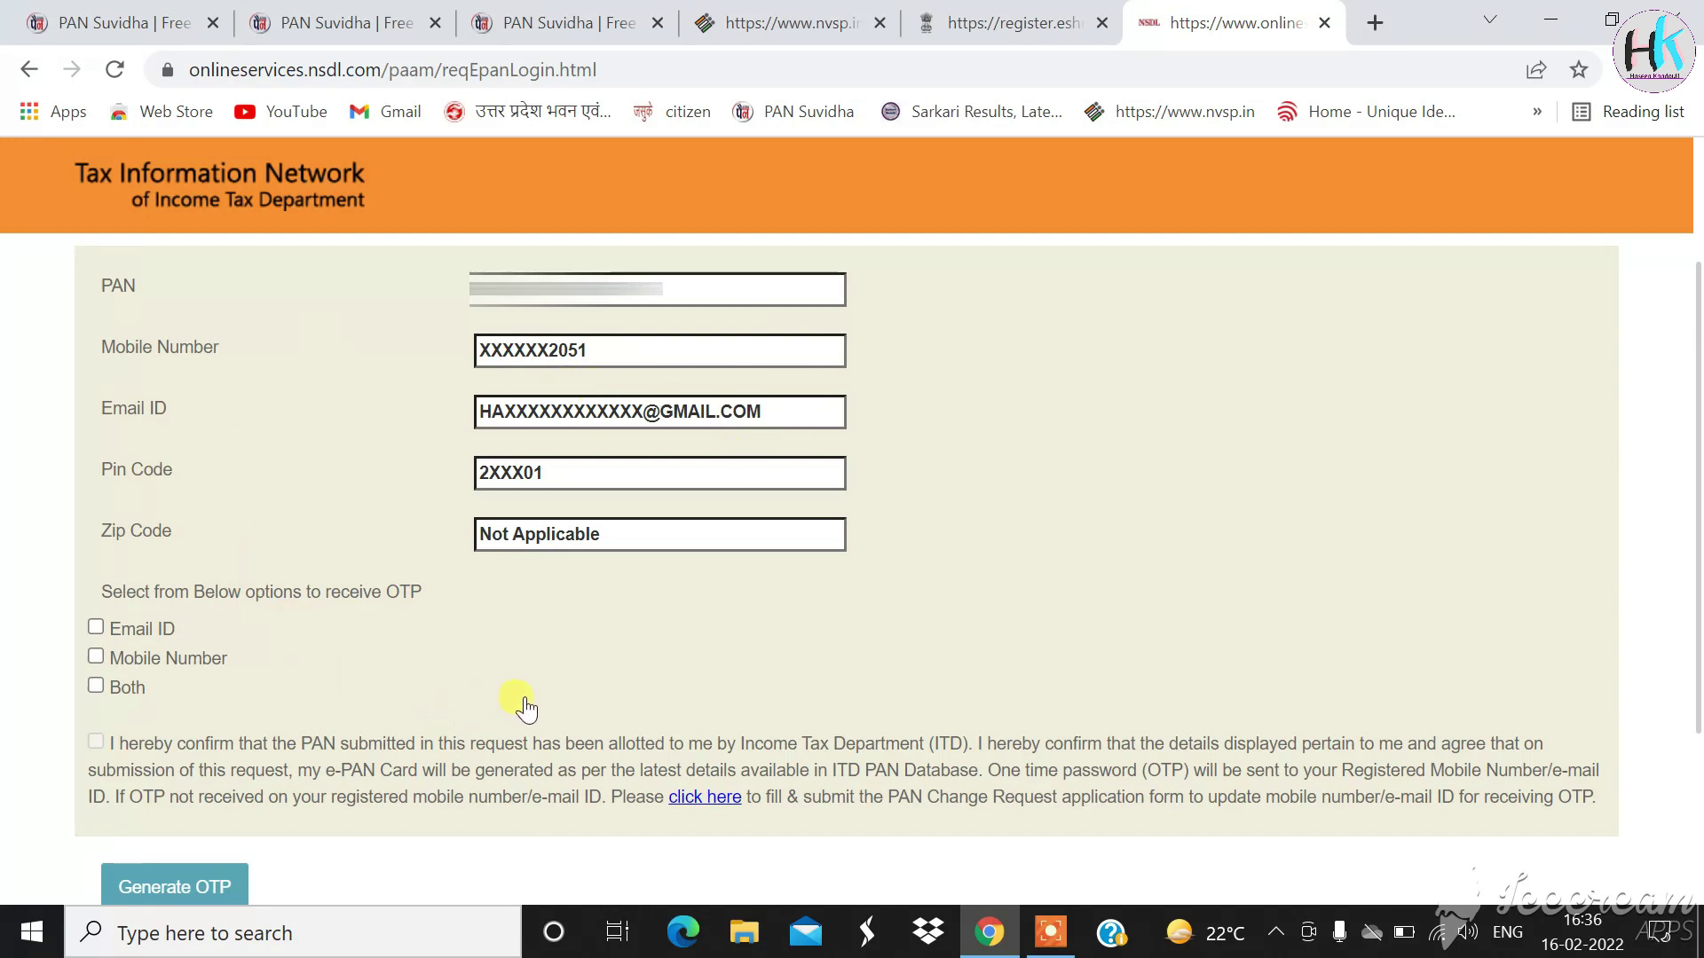
- Choose the mobile number for receiving the OTP, accept the PAN declaration, and generate the OTP
{"action": "left_click", "coordinate": [94, 658]}
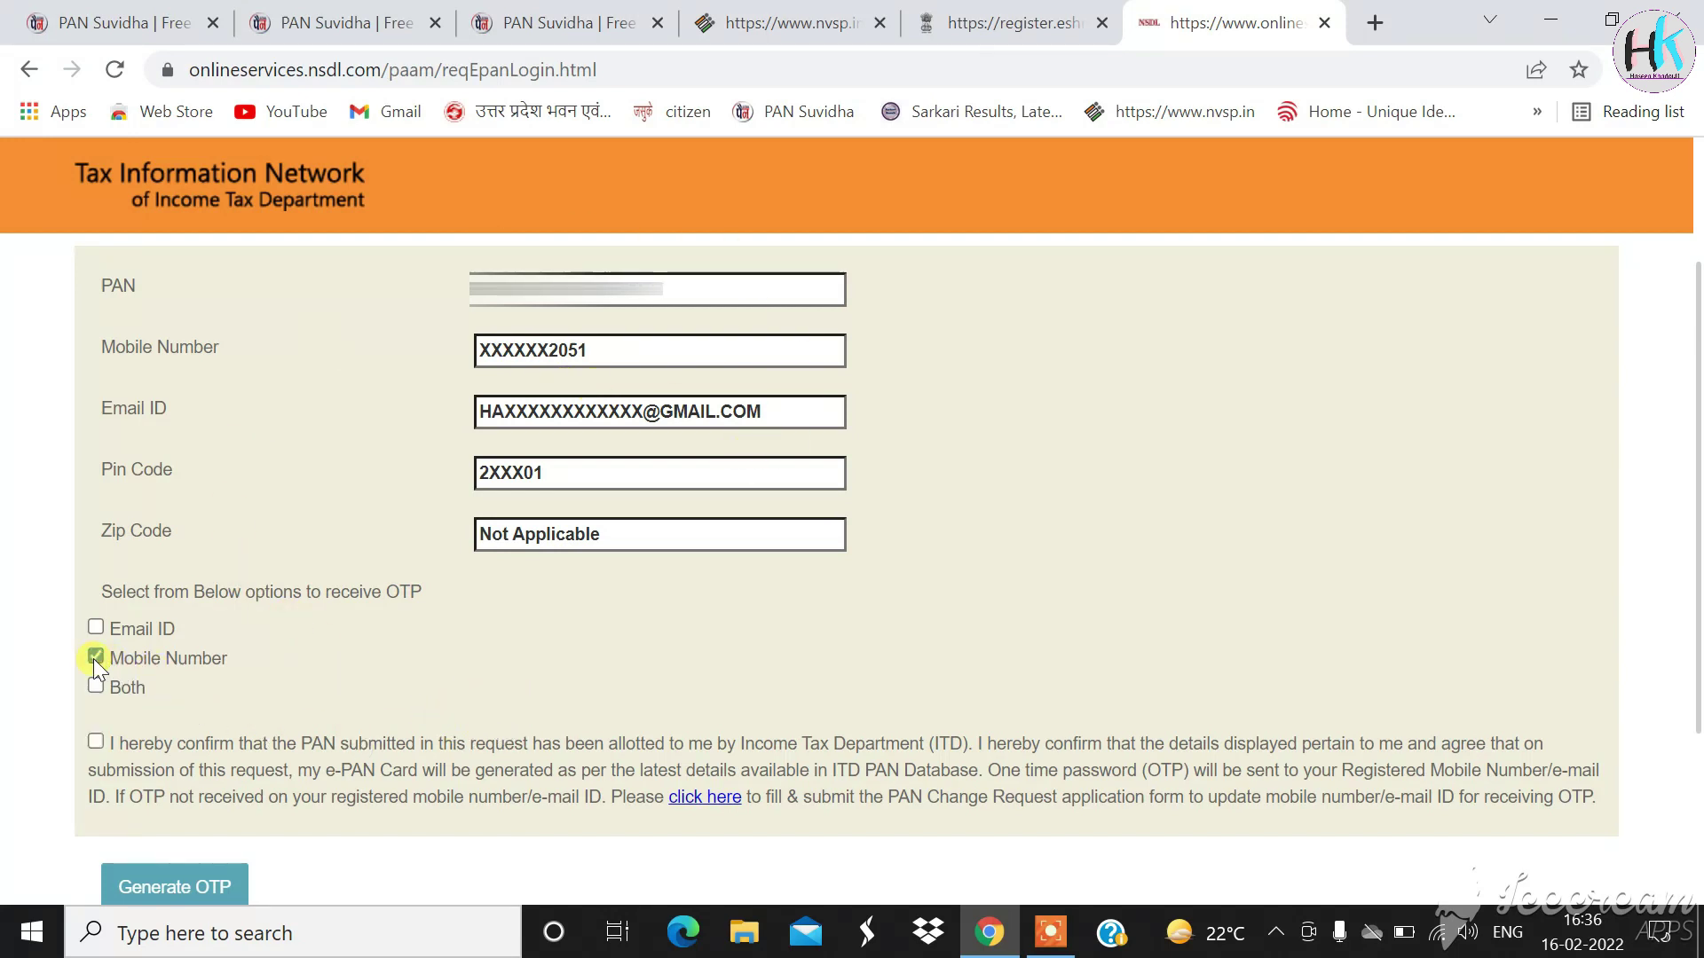
{"action": "left_click", "coordinate": [95, 741]}
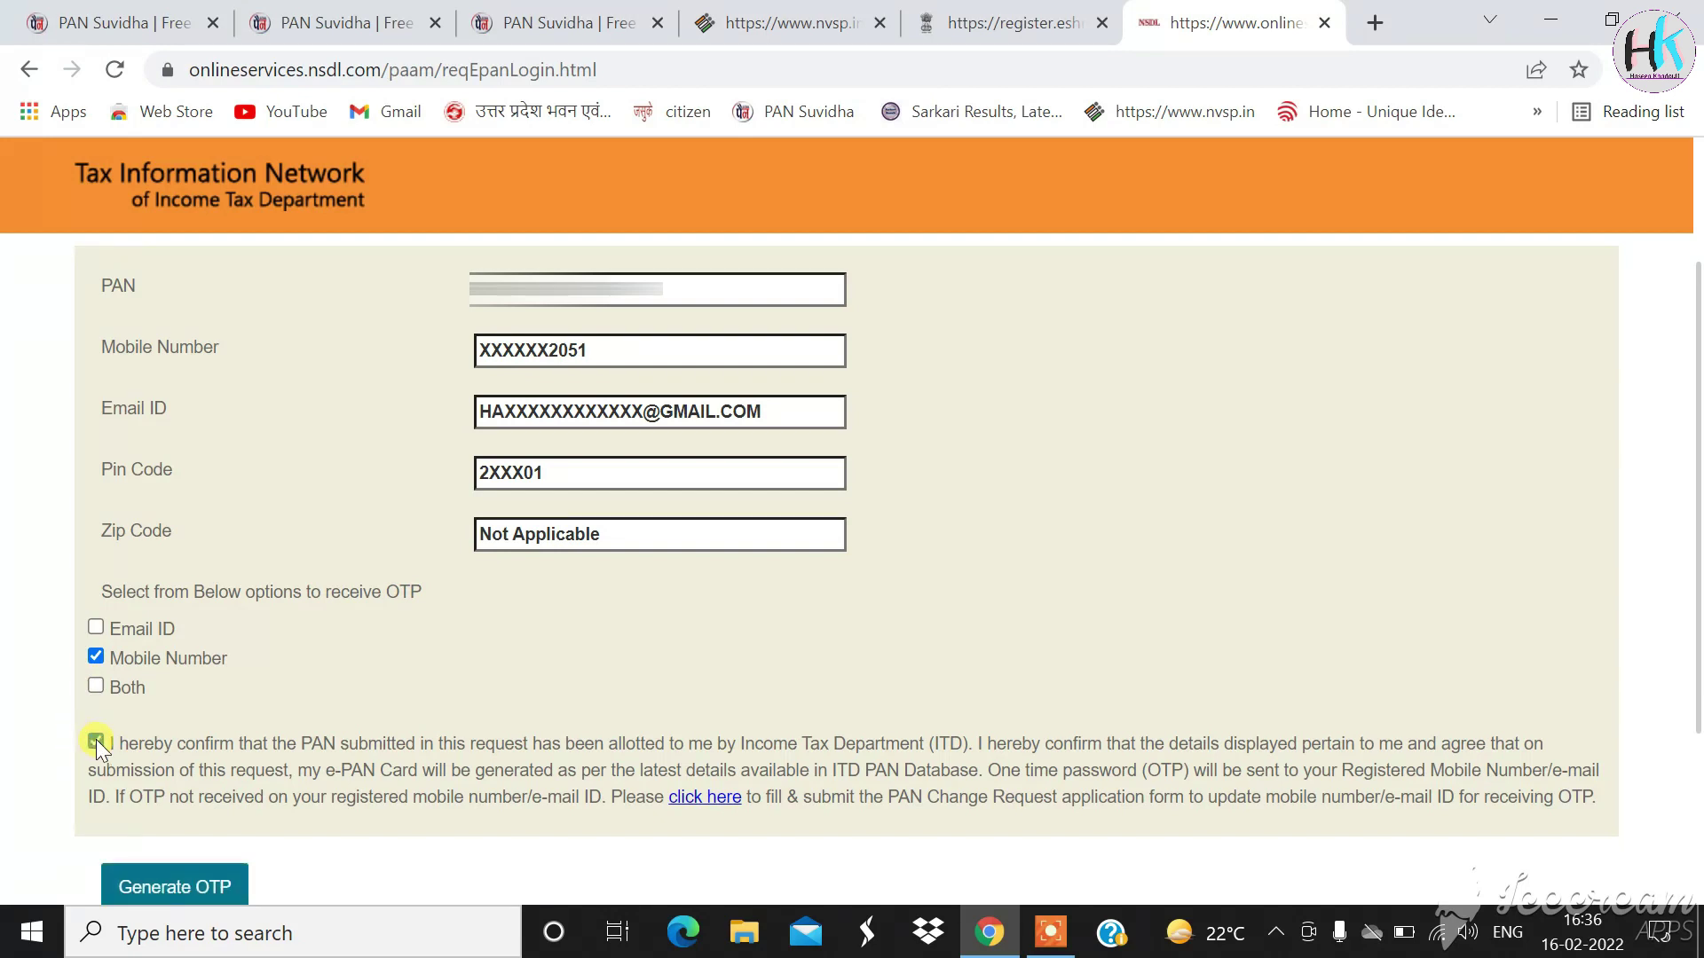
{"action": "left_click", "coordinate": [204, 896]}
{"action": "left_click", "coordinate": [178, 883]}
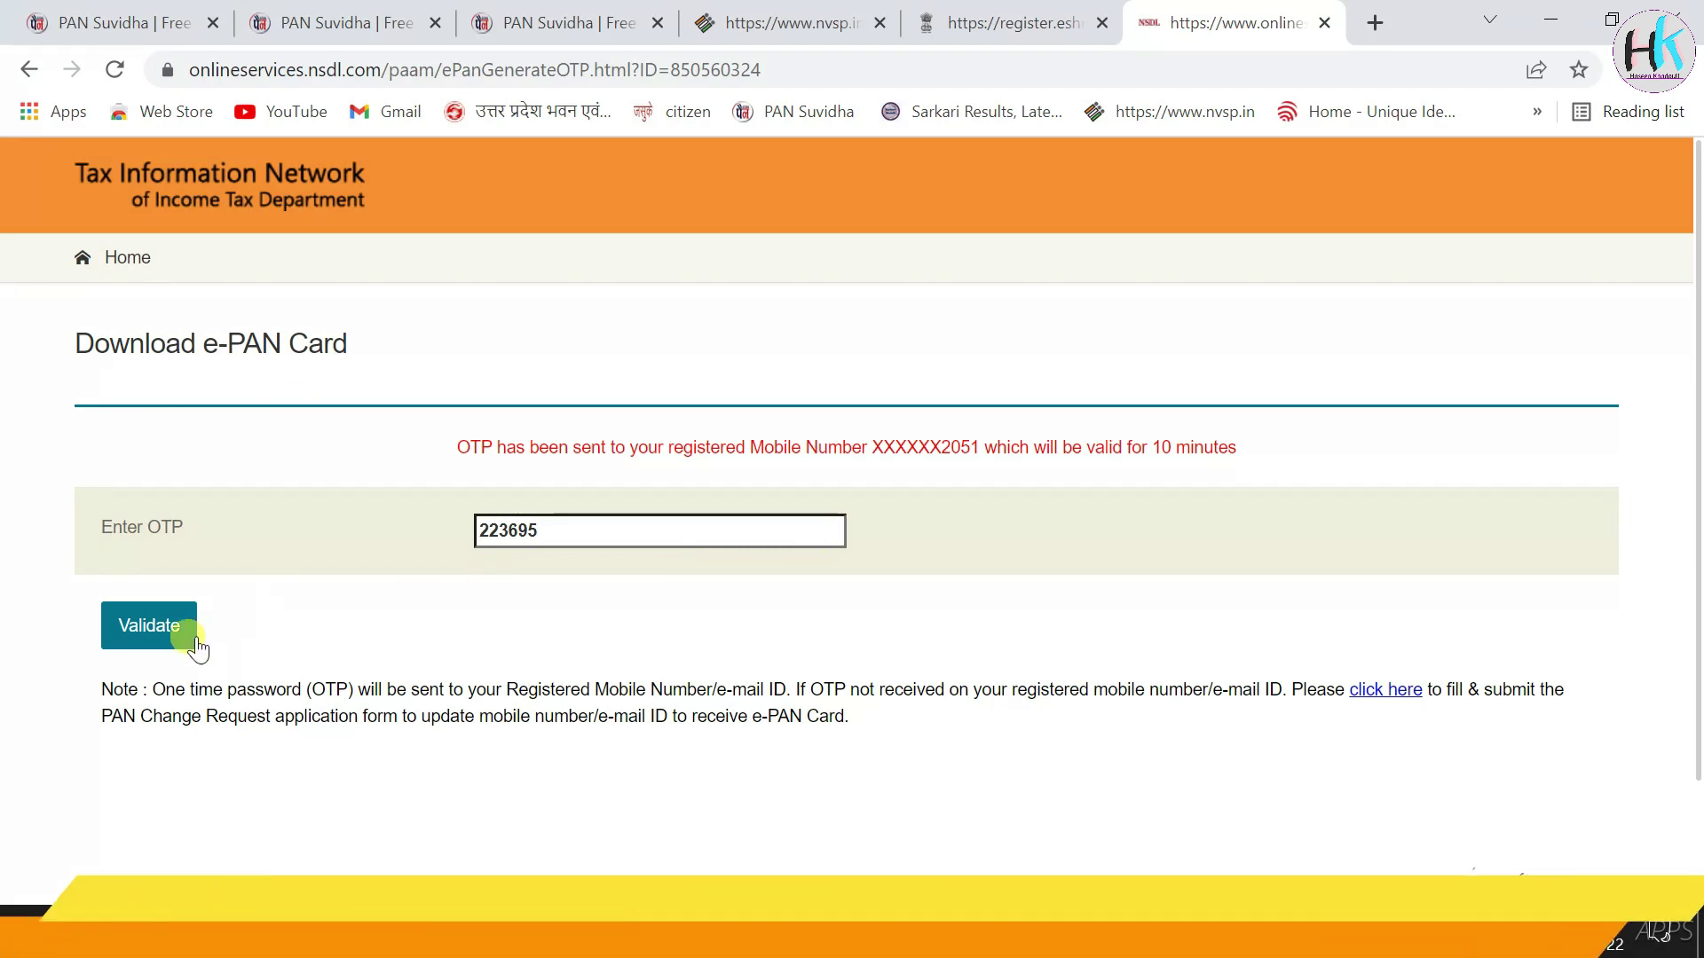
- Enter and validate the OTP, and save the e-PAN PDF in the Downloads folder
{"action": "left_click", "coordinate": [167, 641]}
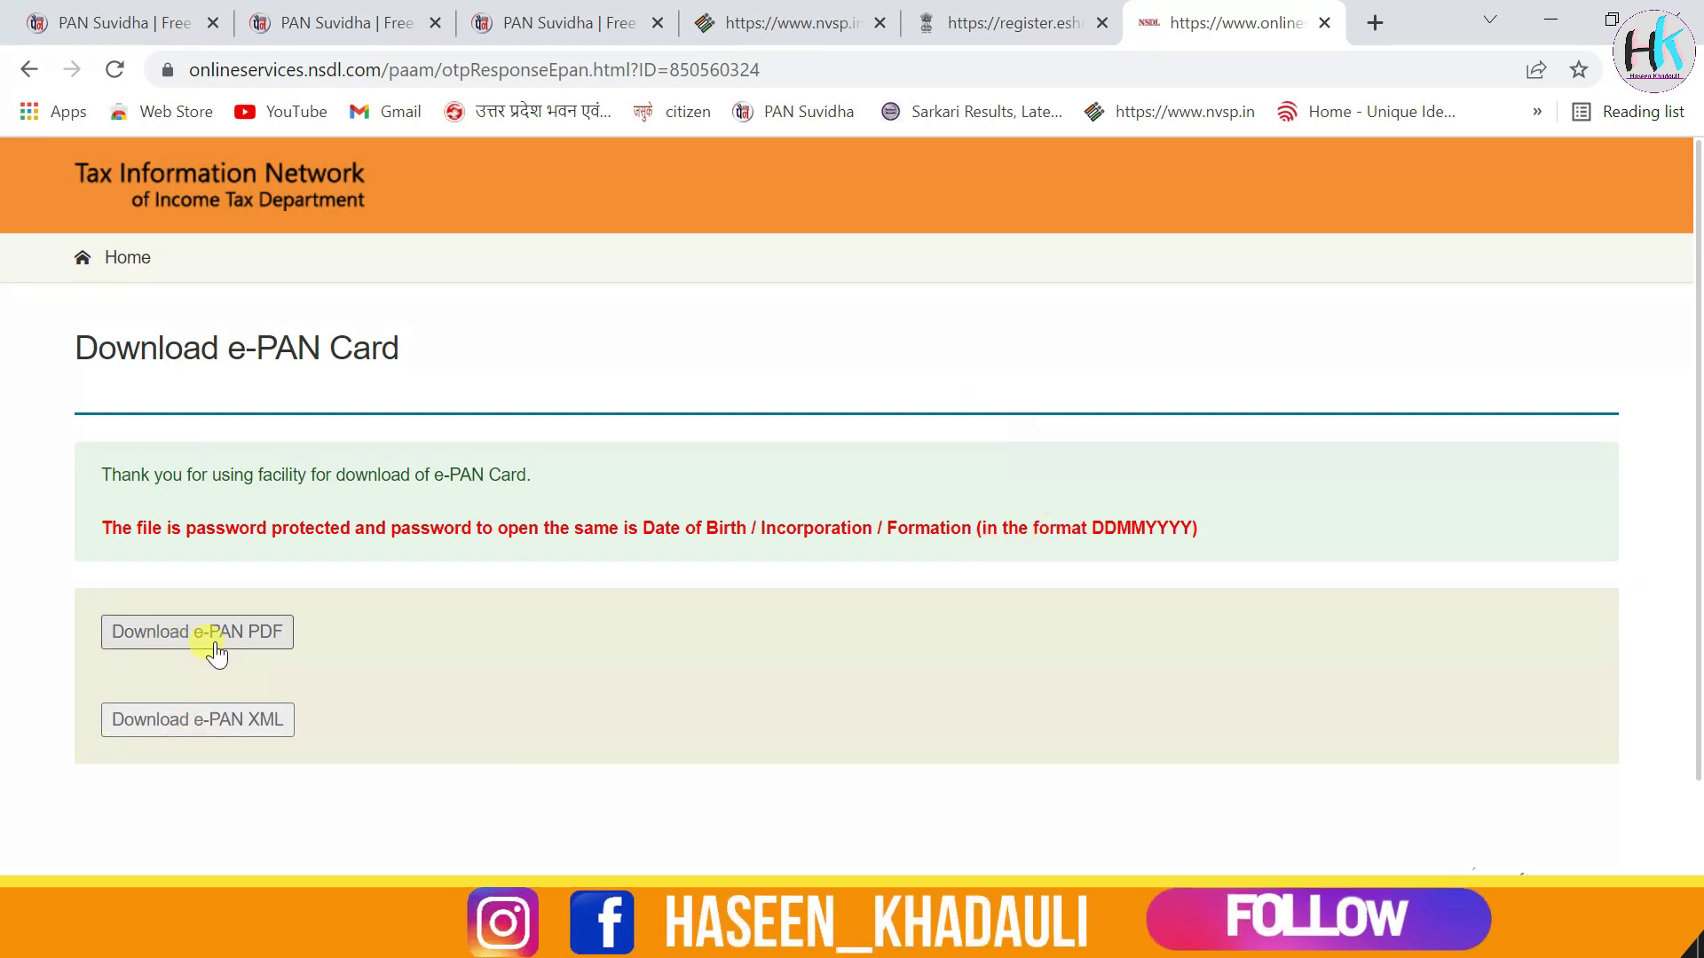
{"action": "left_click", "coordinate": [244, 651]}
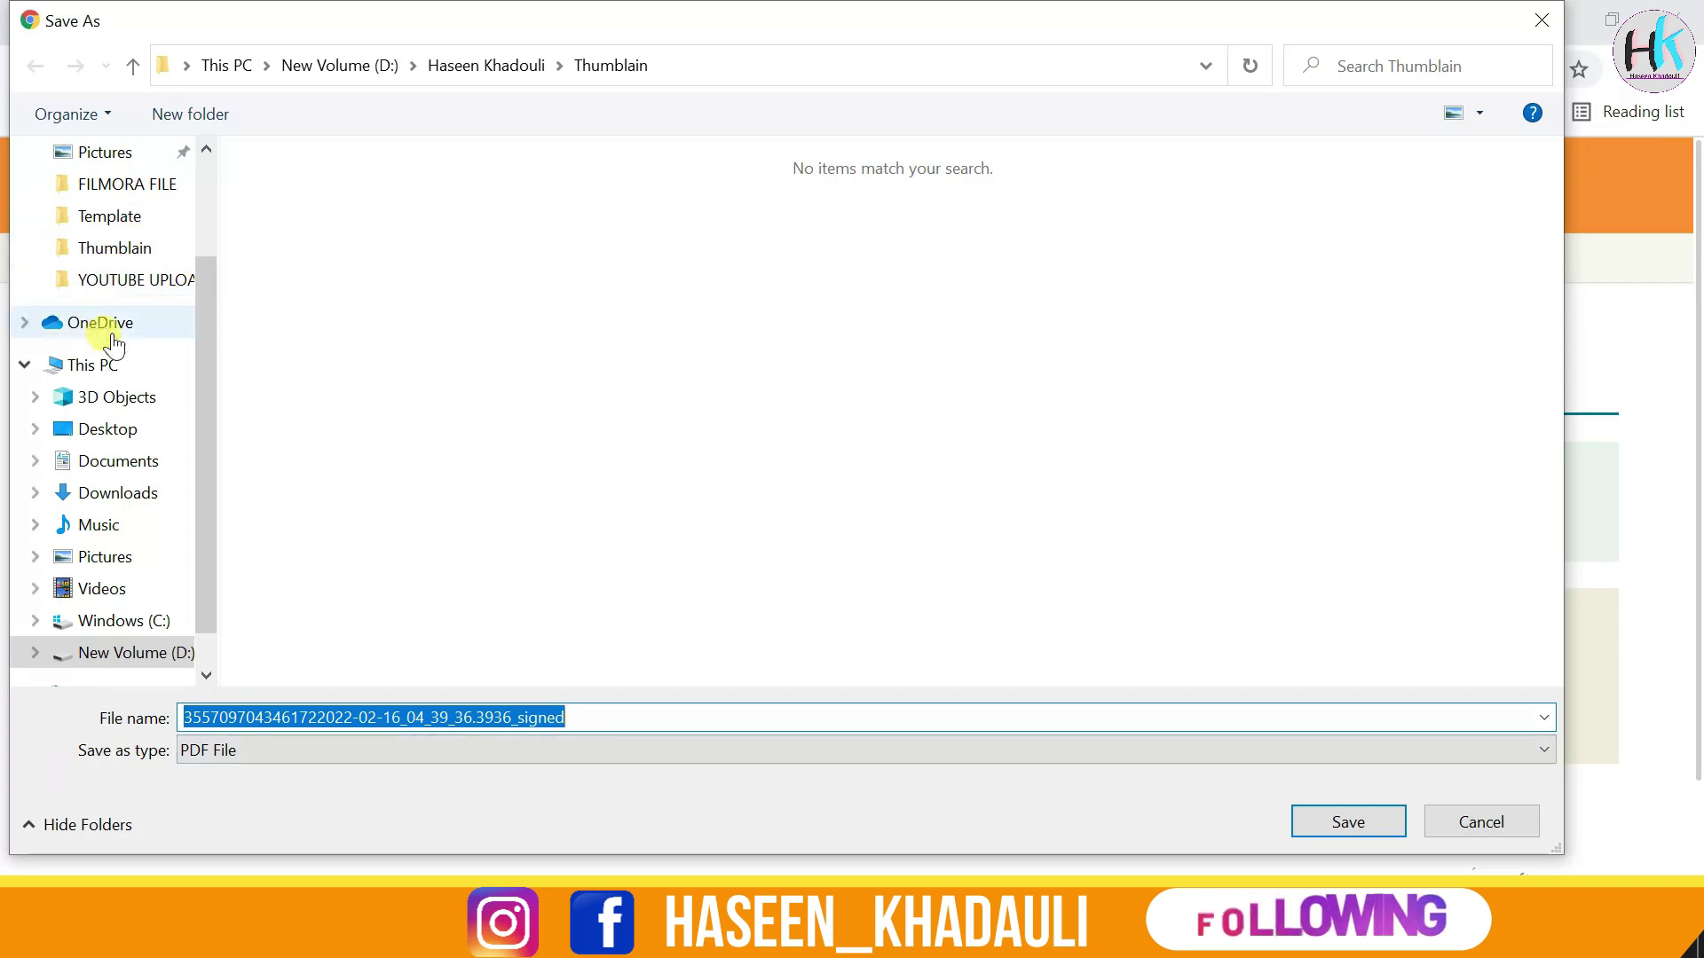
{"action": "scroll", "coordinate": [130, 525], "scroll_direction": "up", "scroll_amount": 1}
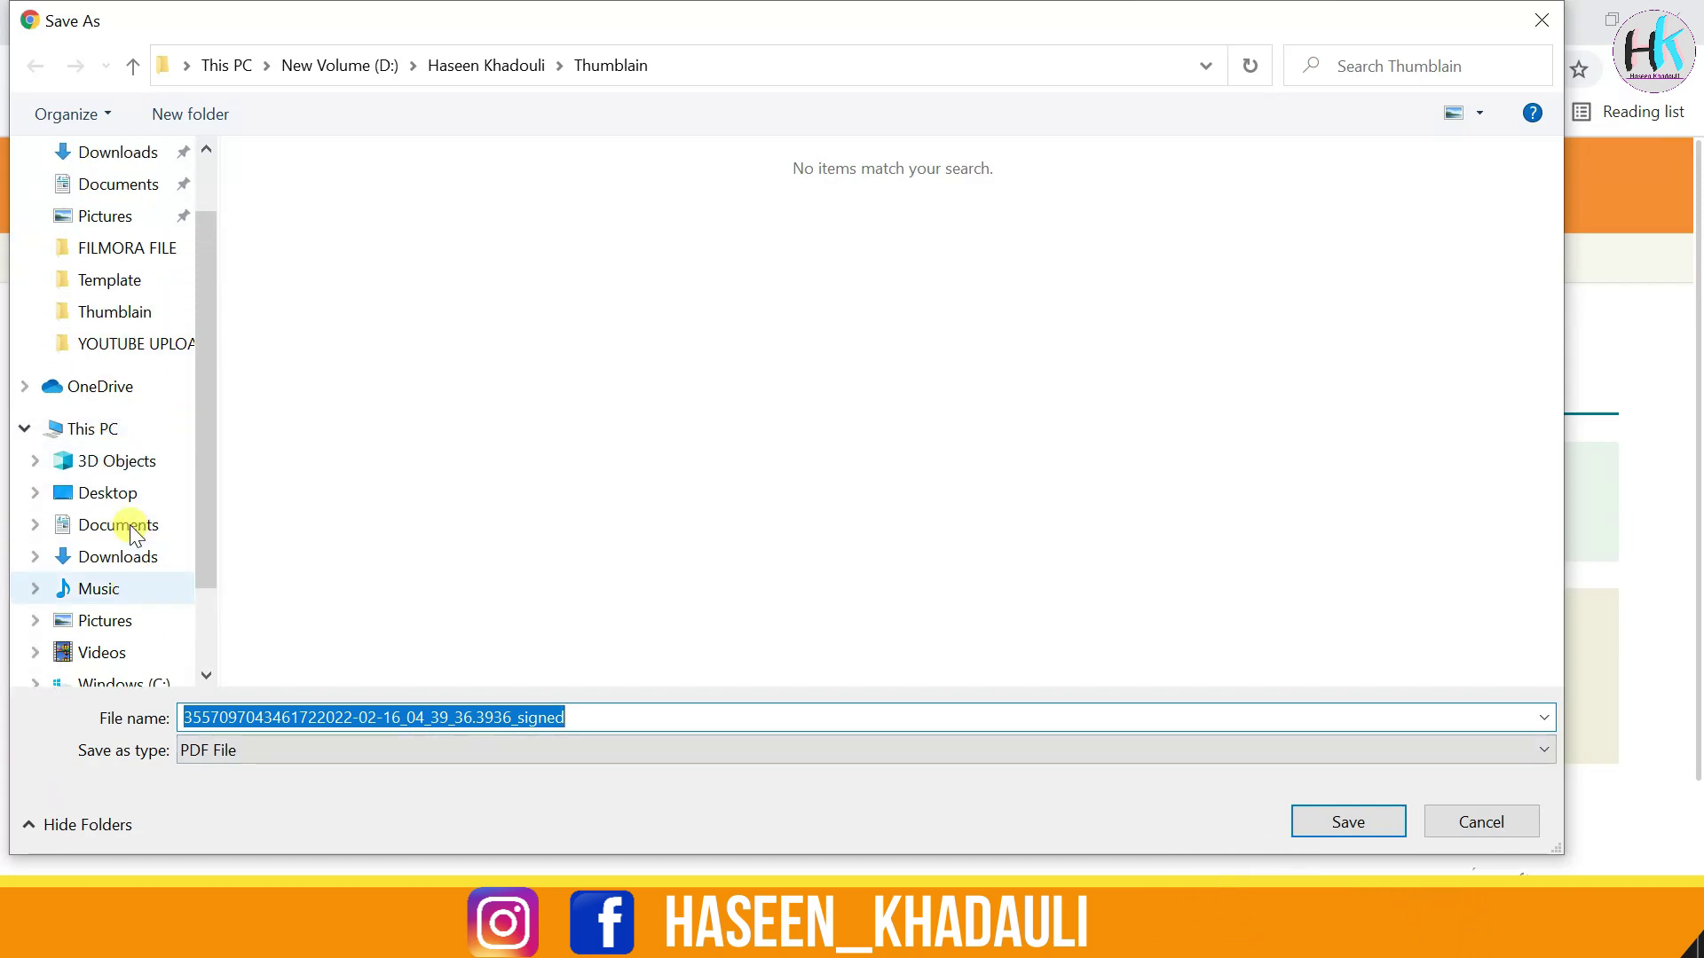
{"action": "left_click", "coordinate": [111, 155]}
{"action": "left_click", "coordinate": [1345, 820]}
- Open the downloaded e-PAN PDF, unlock it with the document password, and look through the card
{"action": "left_click", "coordinate": [182, 867]}
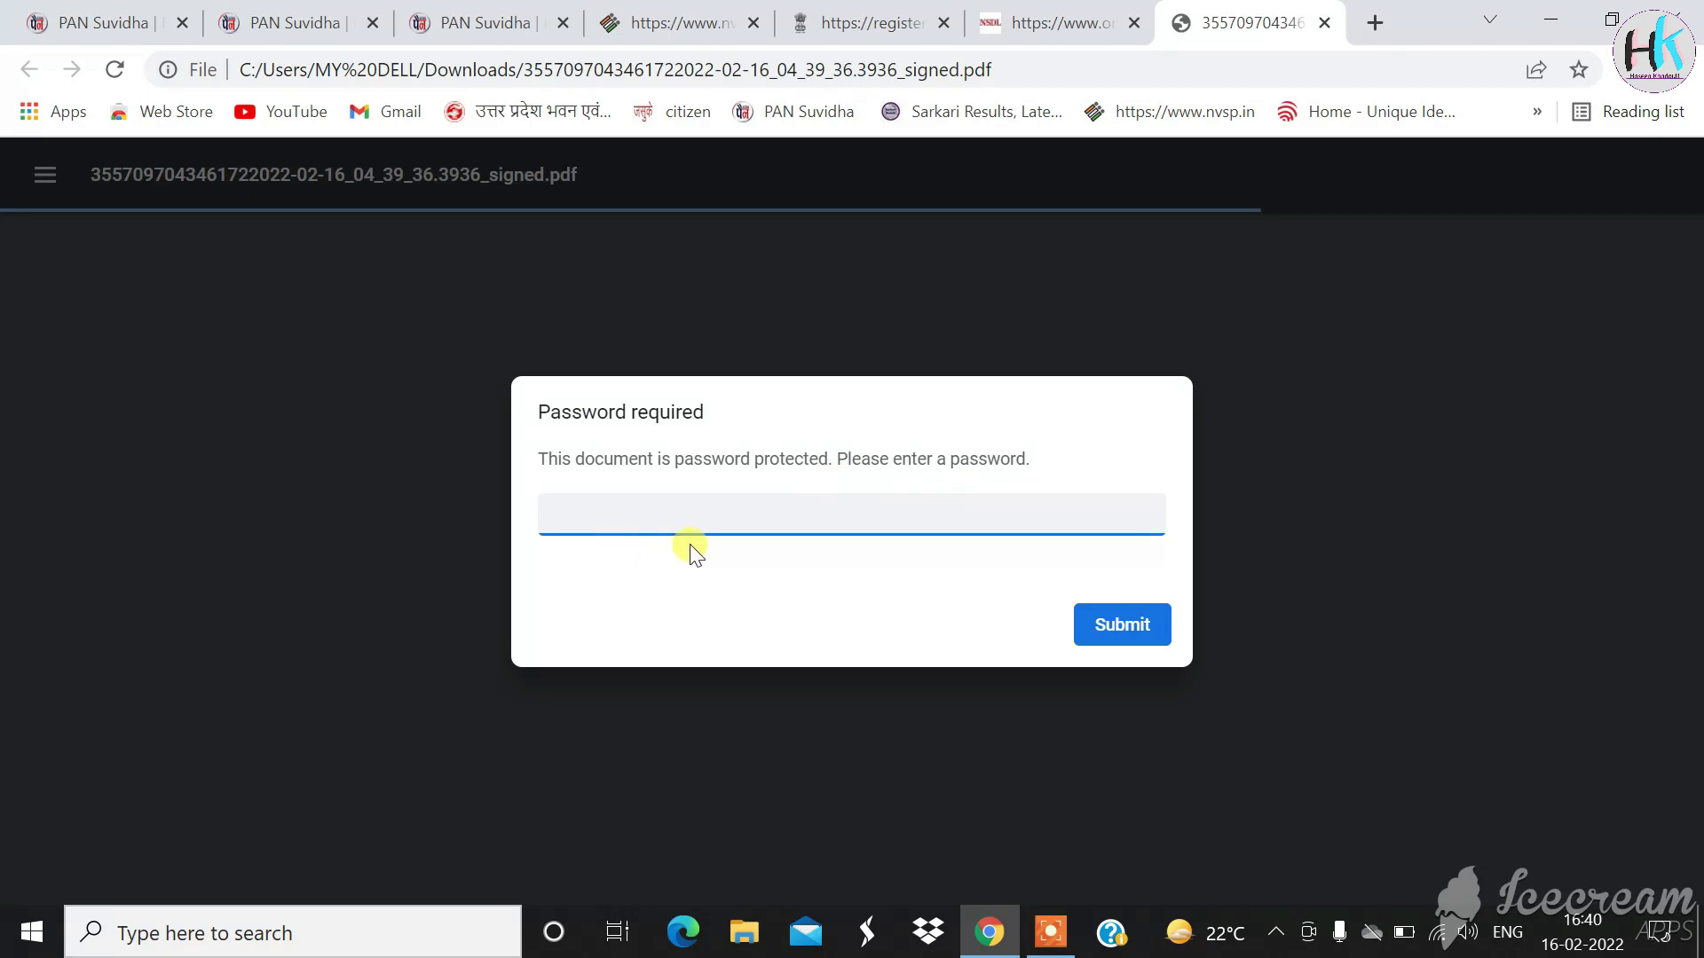
{"action": "left_click", "coordinate": [1127, 623]}
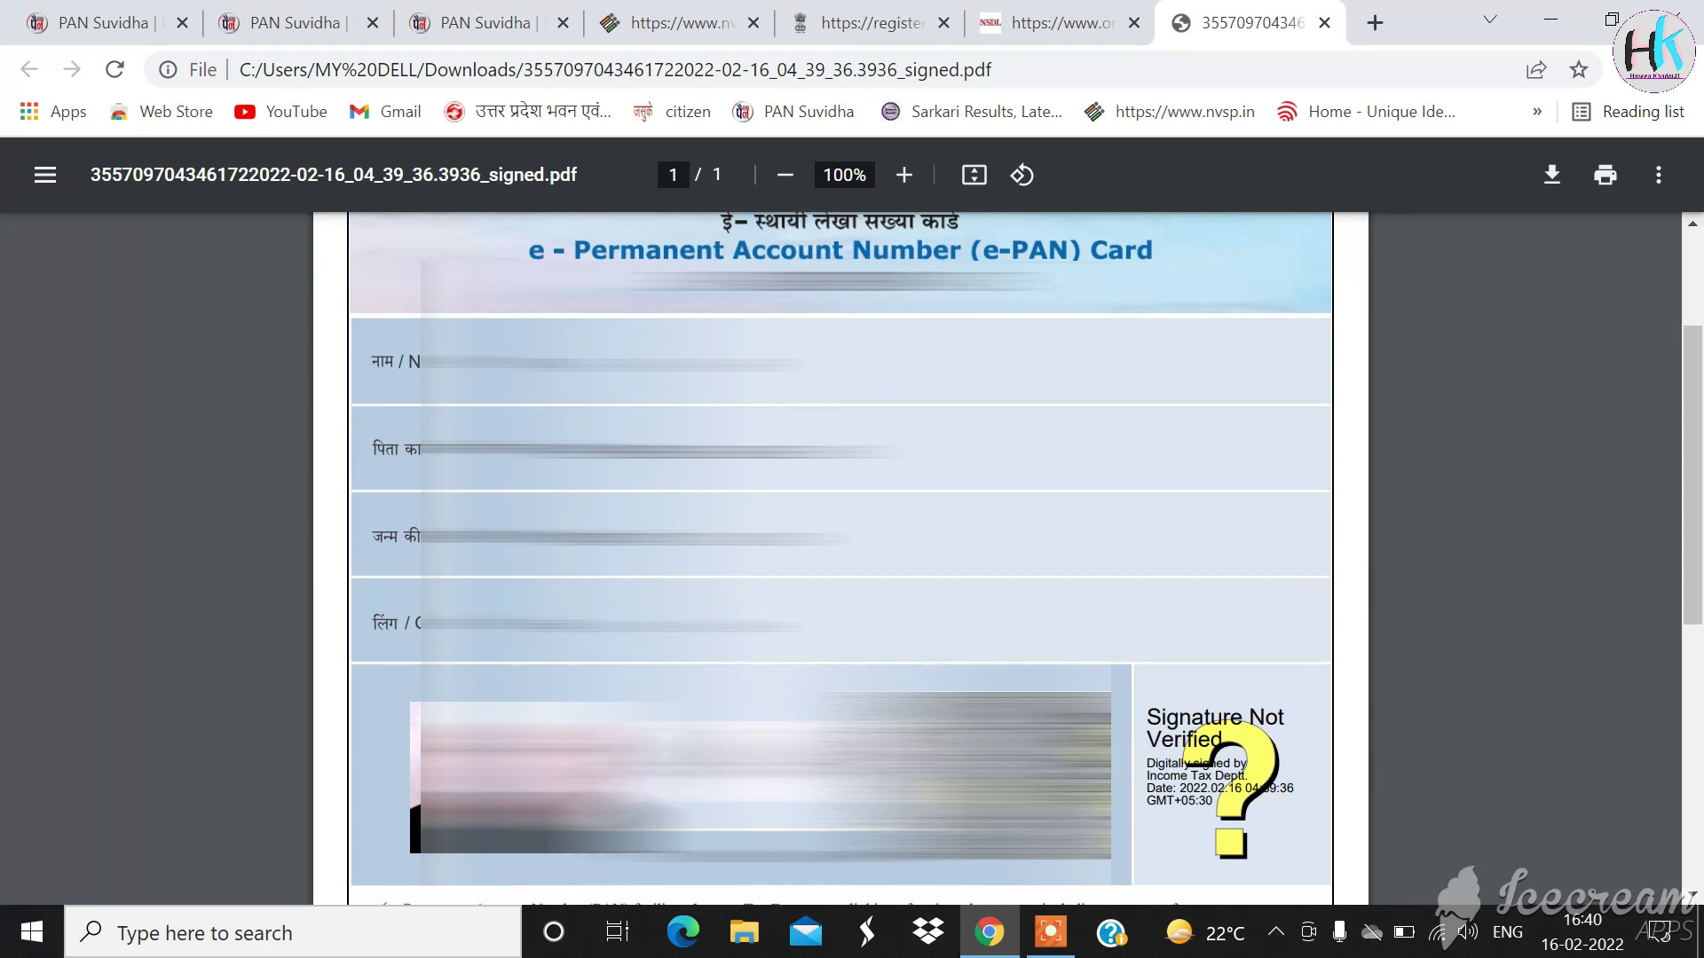
{"action": "scroll", "coordinate": [1125, 801], "scroll_direction": "down", "scroll_amount": 7}
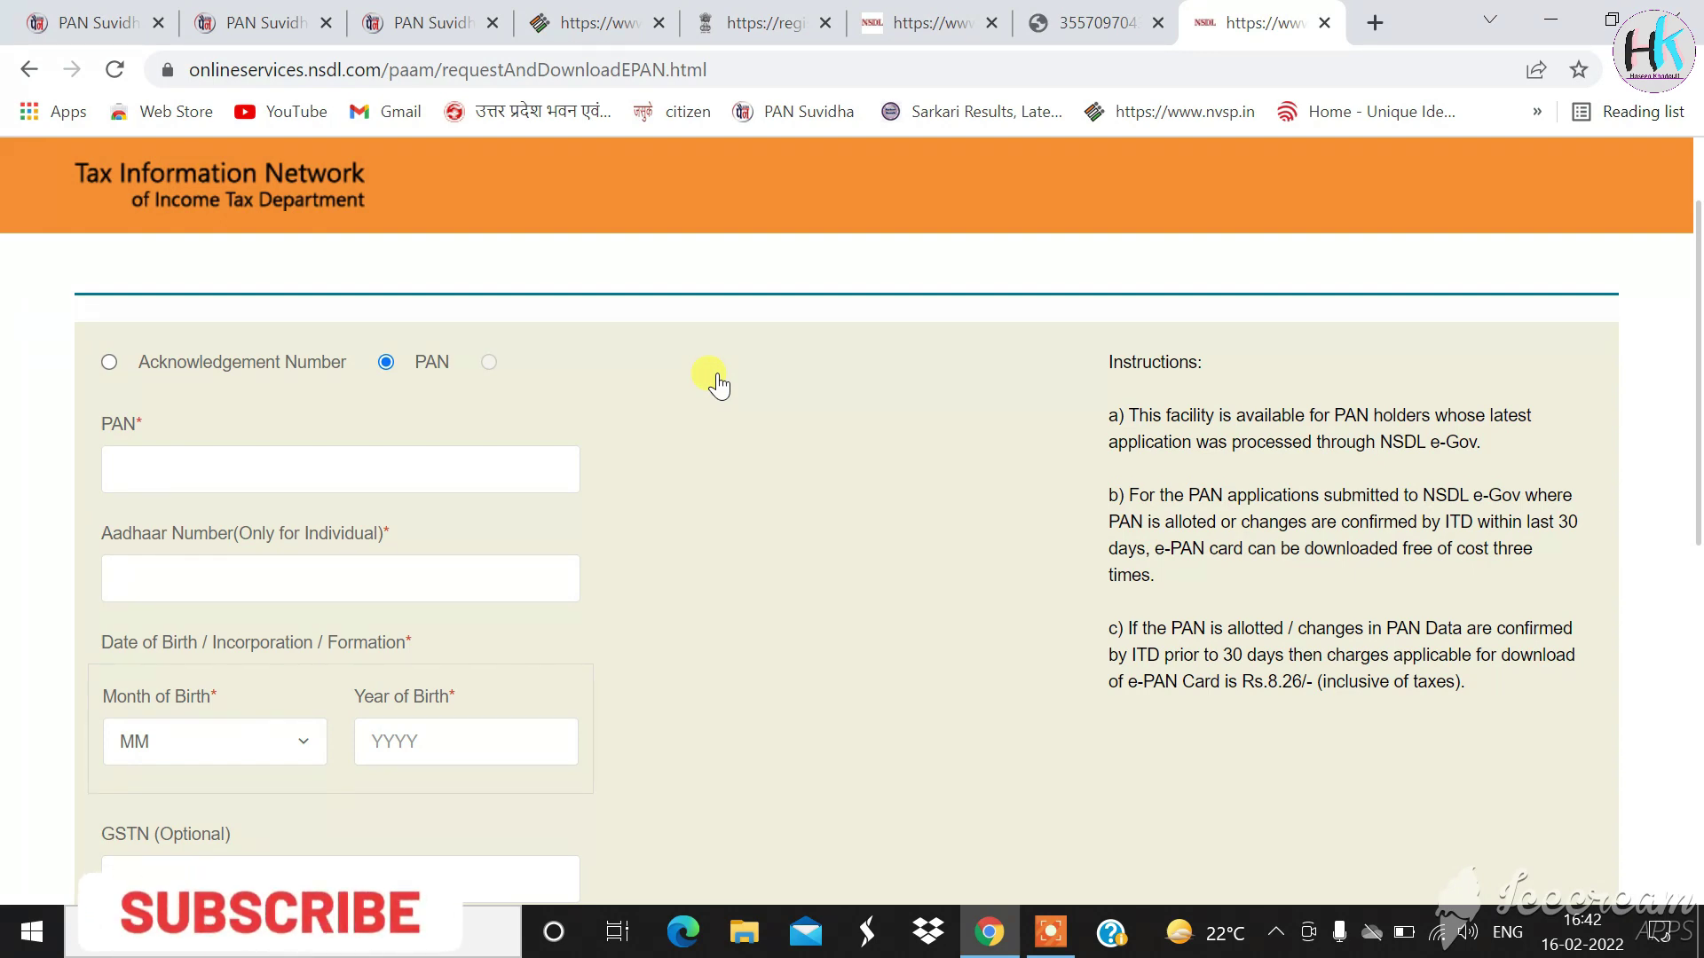
- Complete and submit the e-PAN request form for another PAN, including the Aadhaar number, birth month and year, declaration, and captcha
{"action": "scroll", "coordinate": [714, 381], "scroll_direction": "down", "scroll_amount": 1}
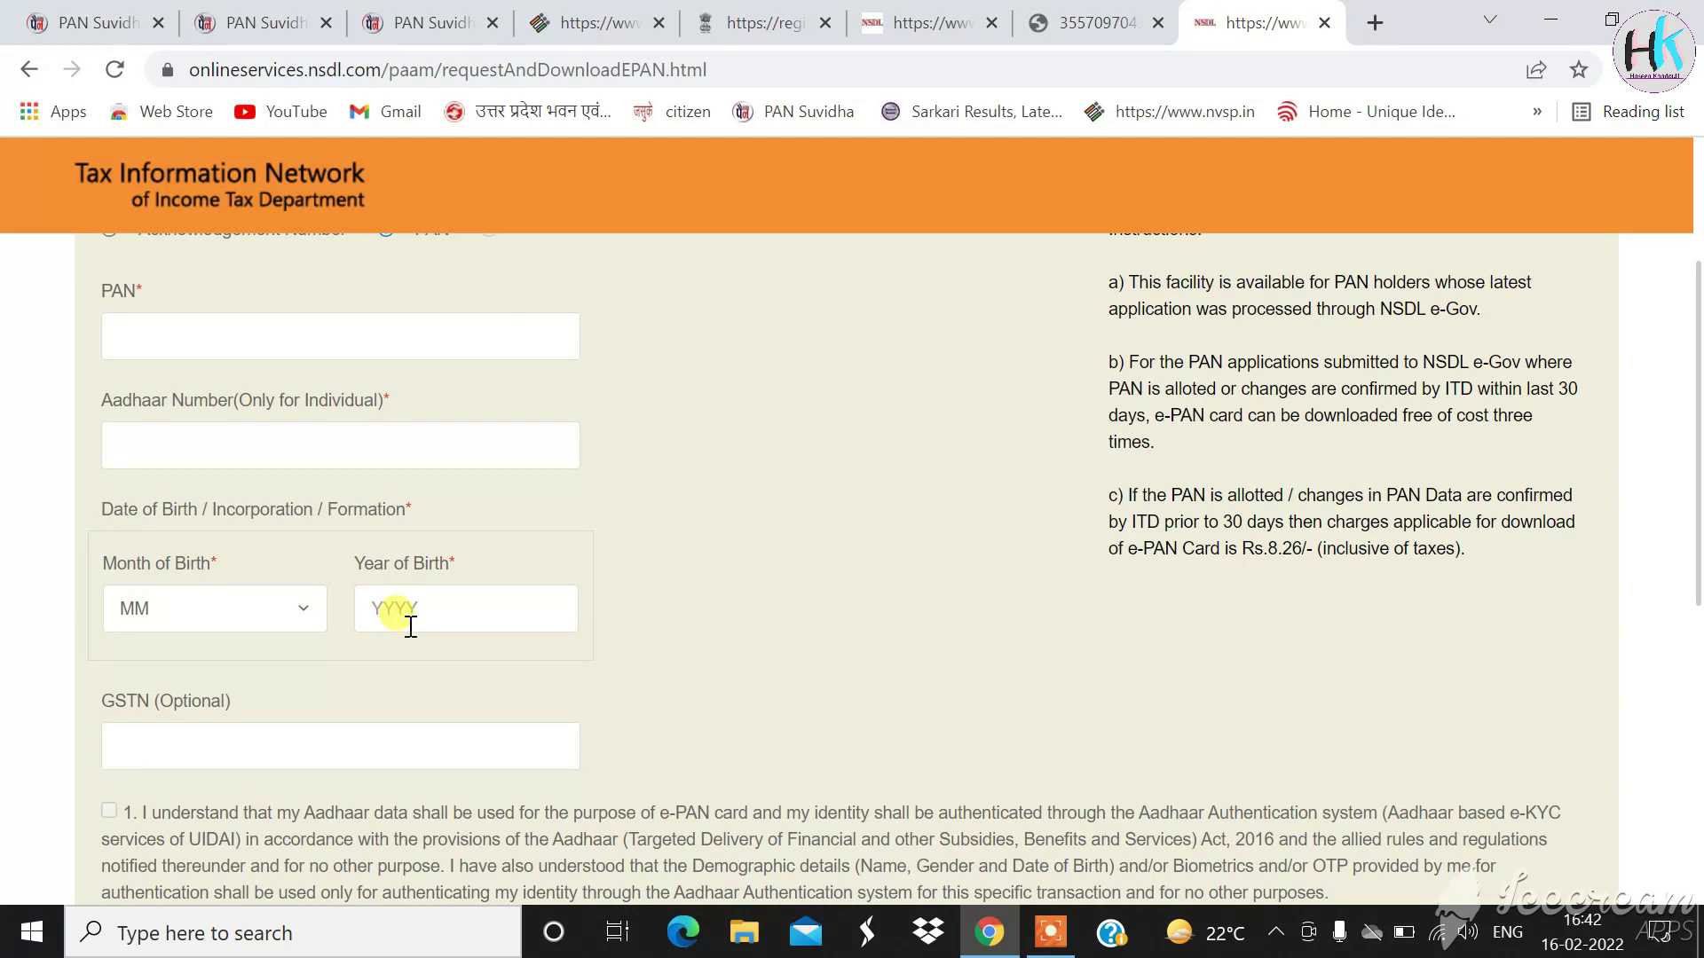
{"action": "scroll", "coordinate": [466, 619], "scroll_direction": "down", "scroll_amount": 1}
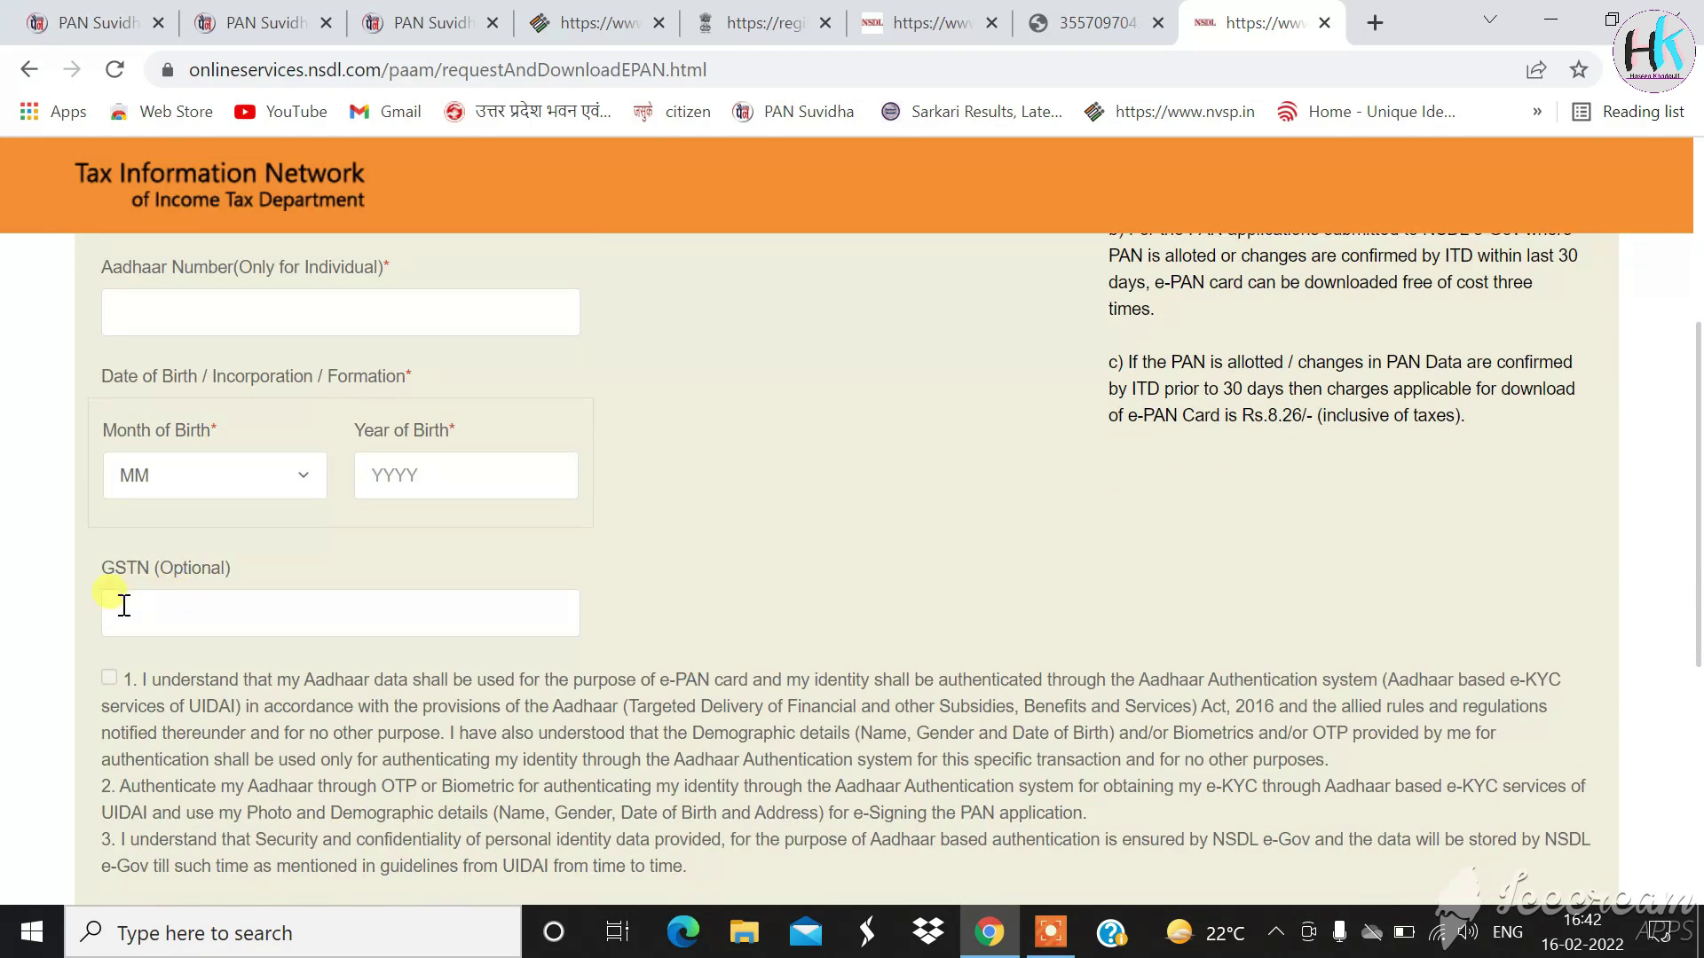
{"action": "scroll", "coordinate": [343, 629], "scroll_direction": "down", "scroll_amount": 2}
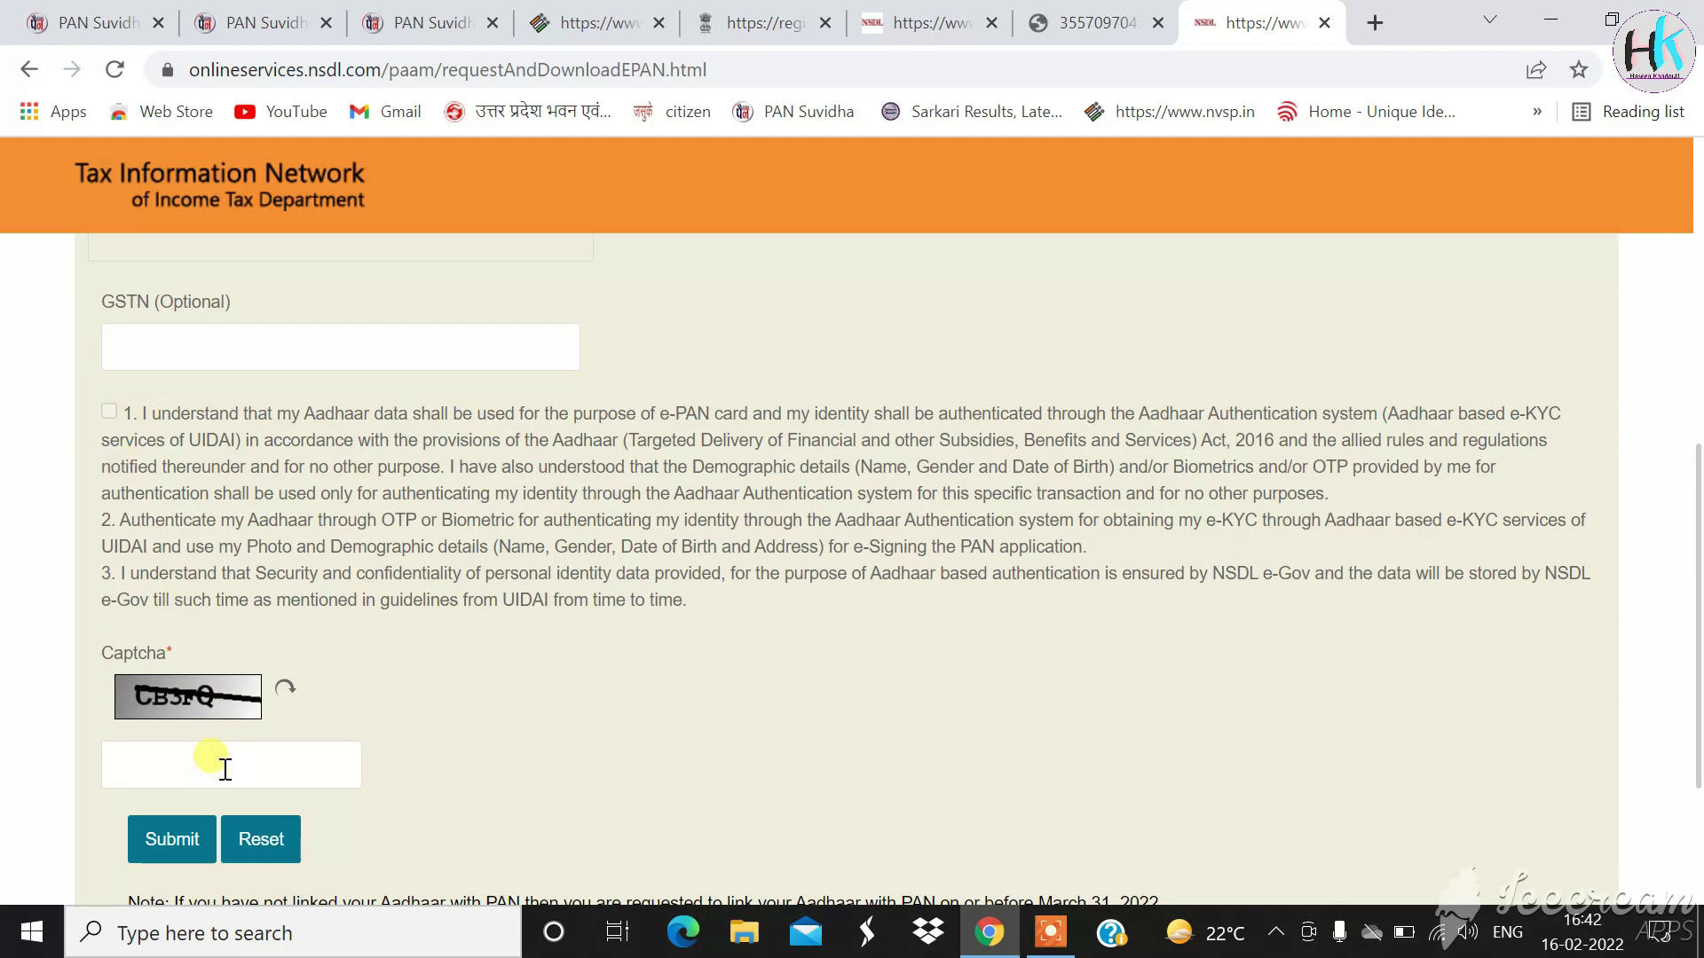
{"action": "left_click", "coordinate": [176, 847]}
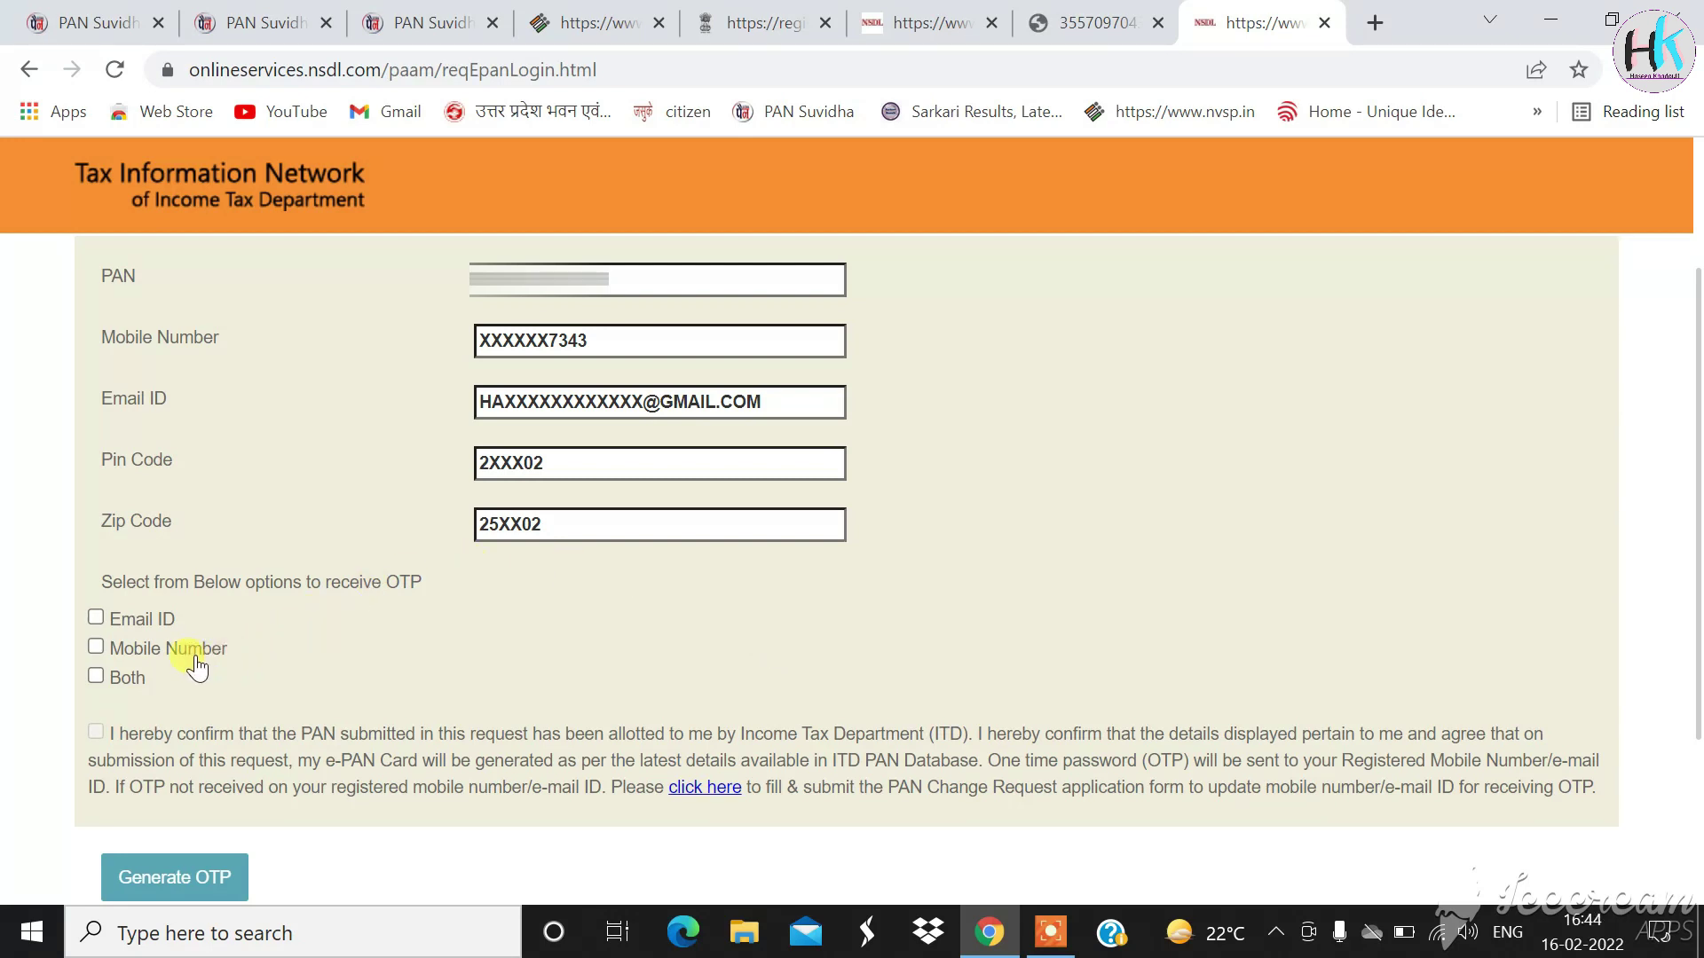
- Request the OTP on the registered mobile number for this PAN, and enter and validate the OTP
{"action": "left_click", "coordinate": [96, 647]}
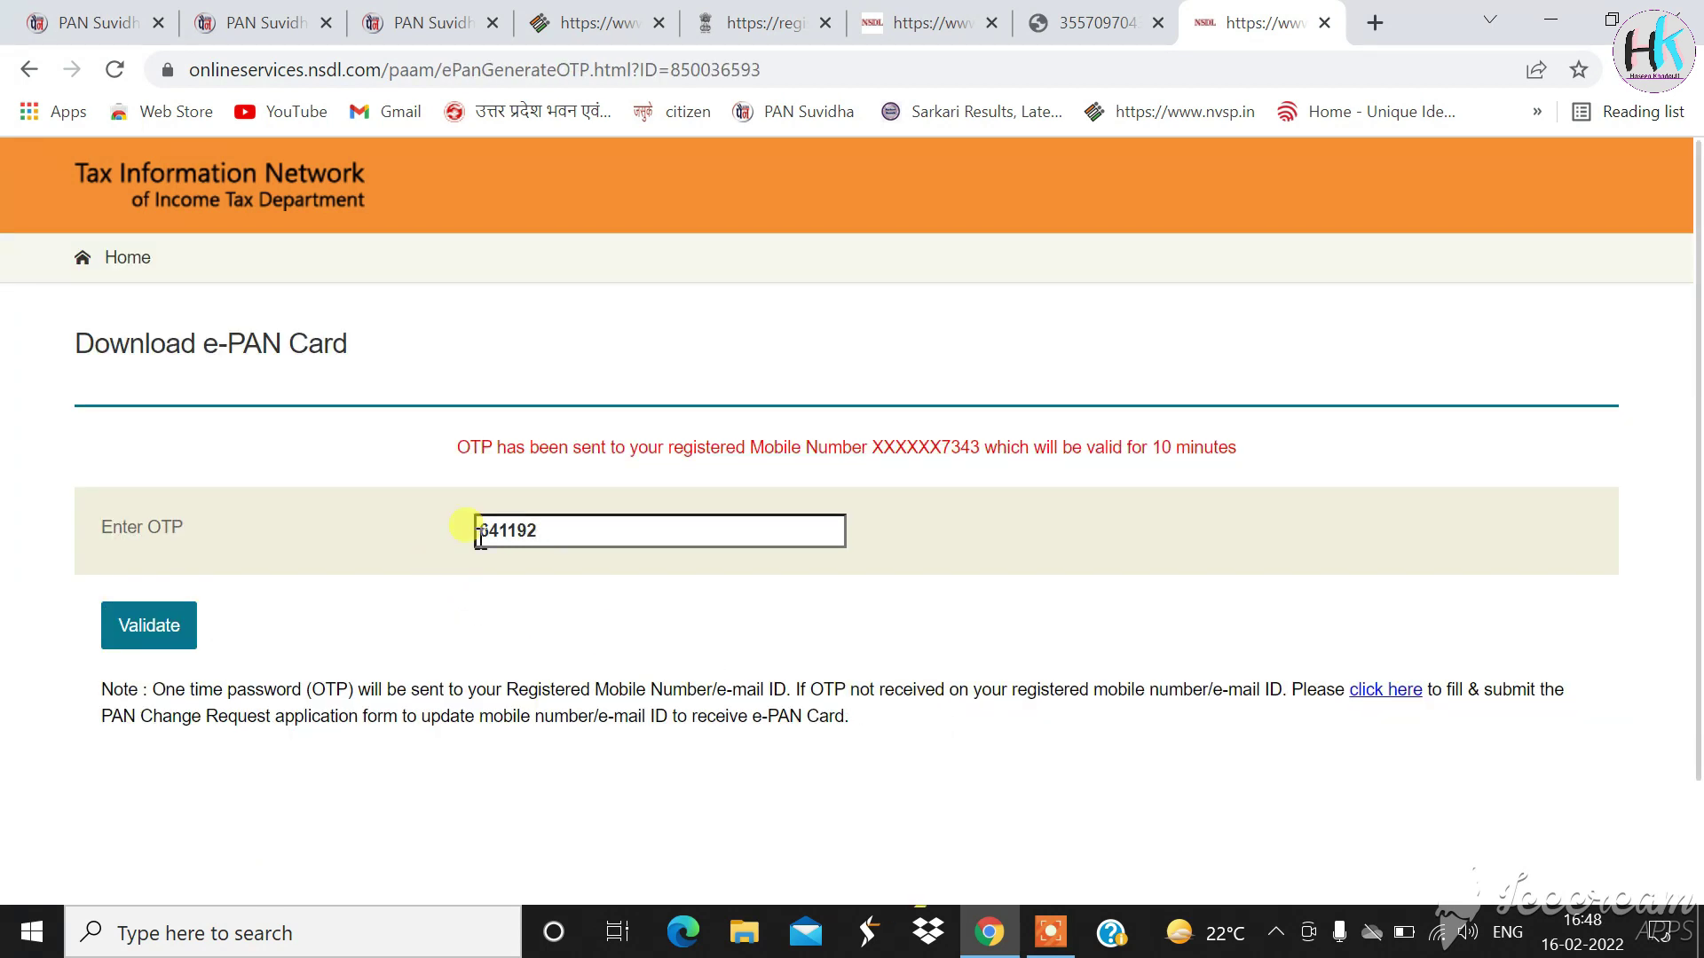
{"action": "left_click", "coordinate": [179, 639]}
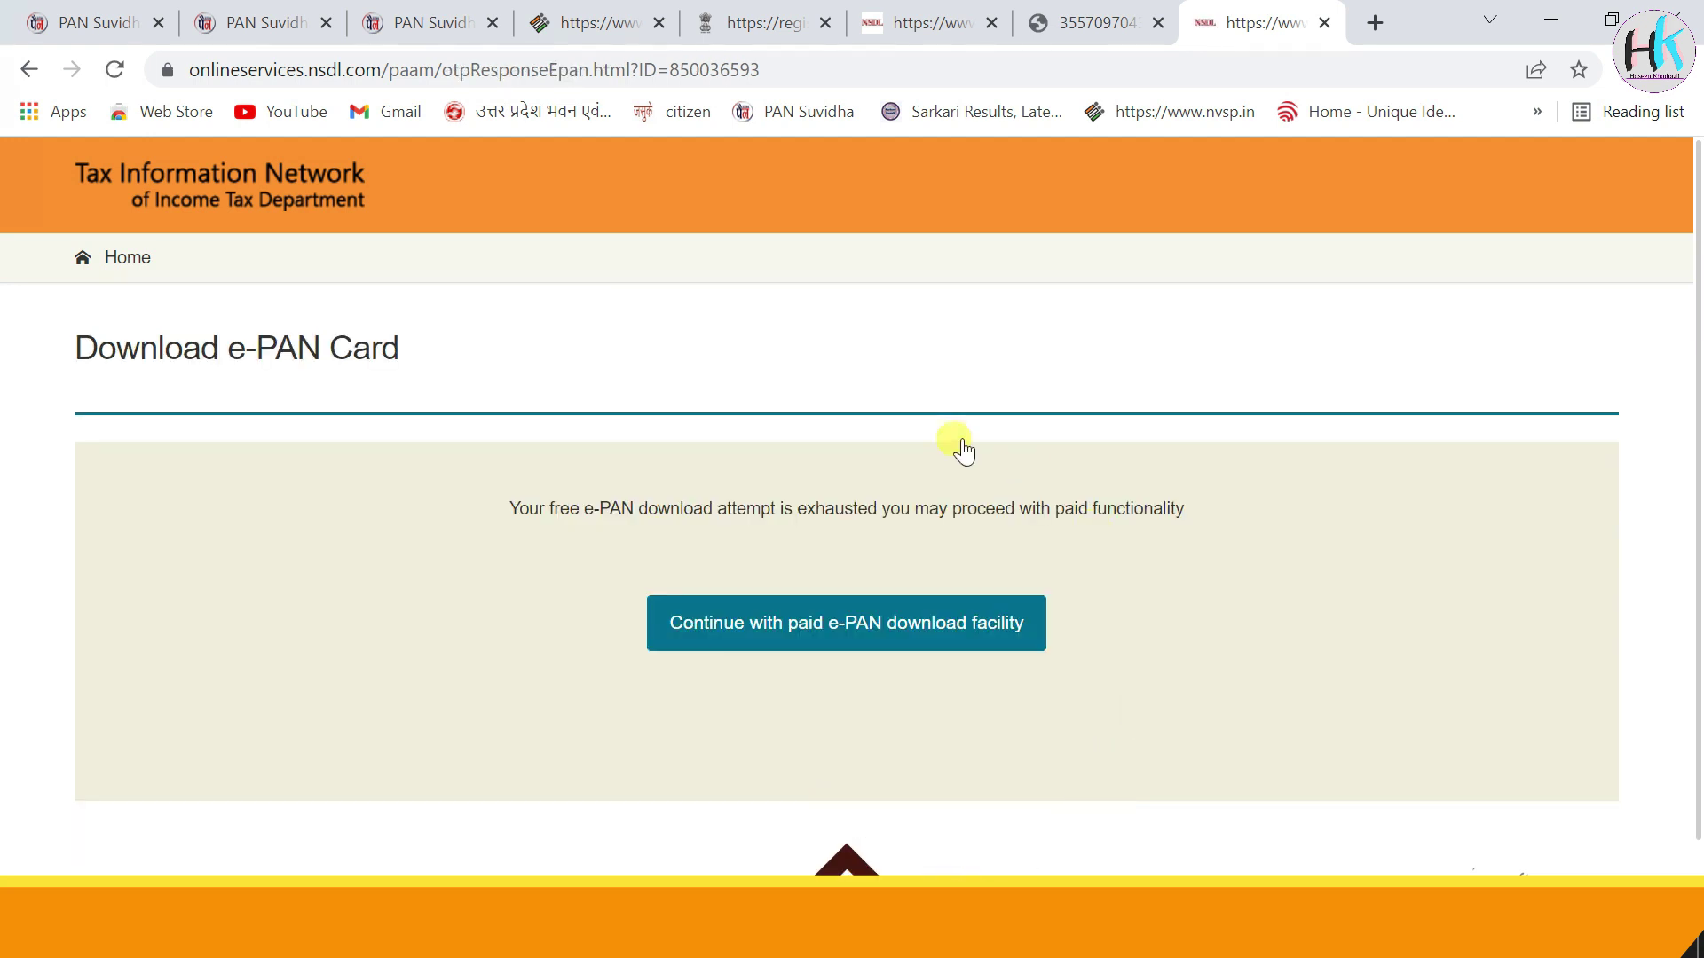
- Continue with the paid e-PAN download facility, select online payment through PAYTM, and agree to the terms of service
{"action": "left_click", "coordinate": [919, 646]}
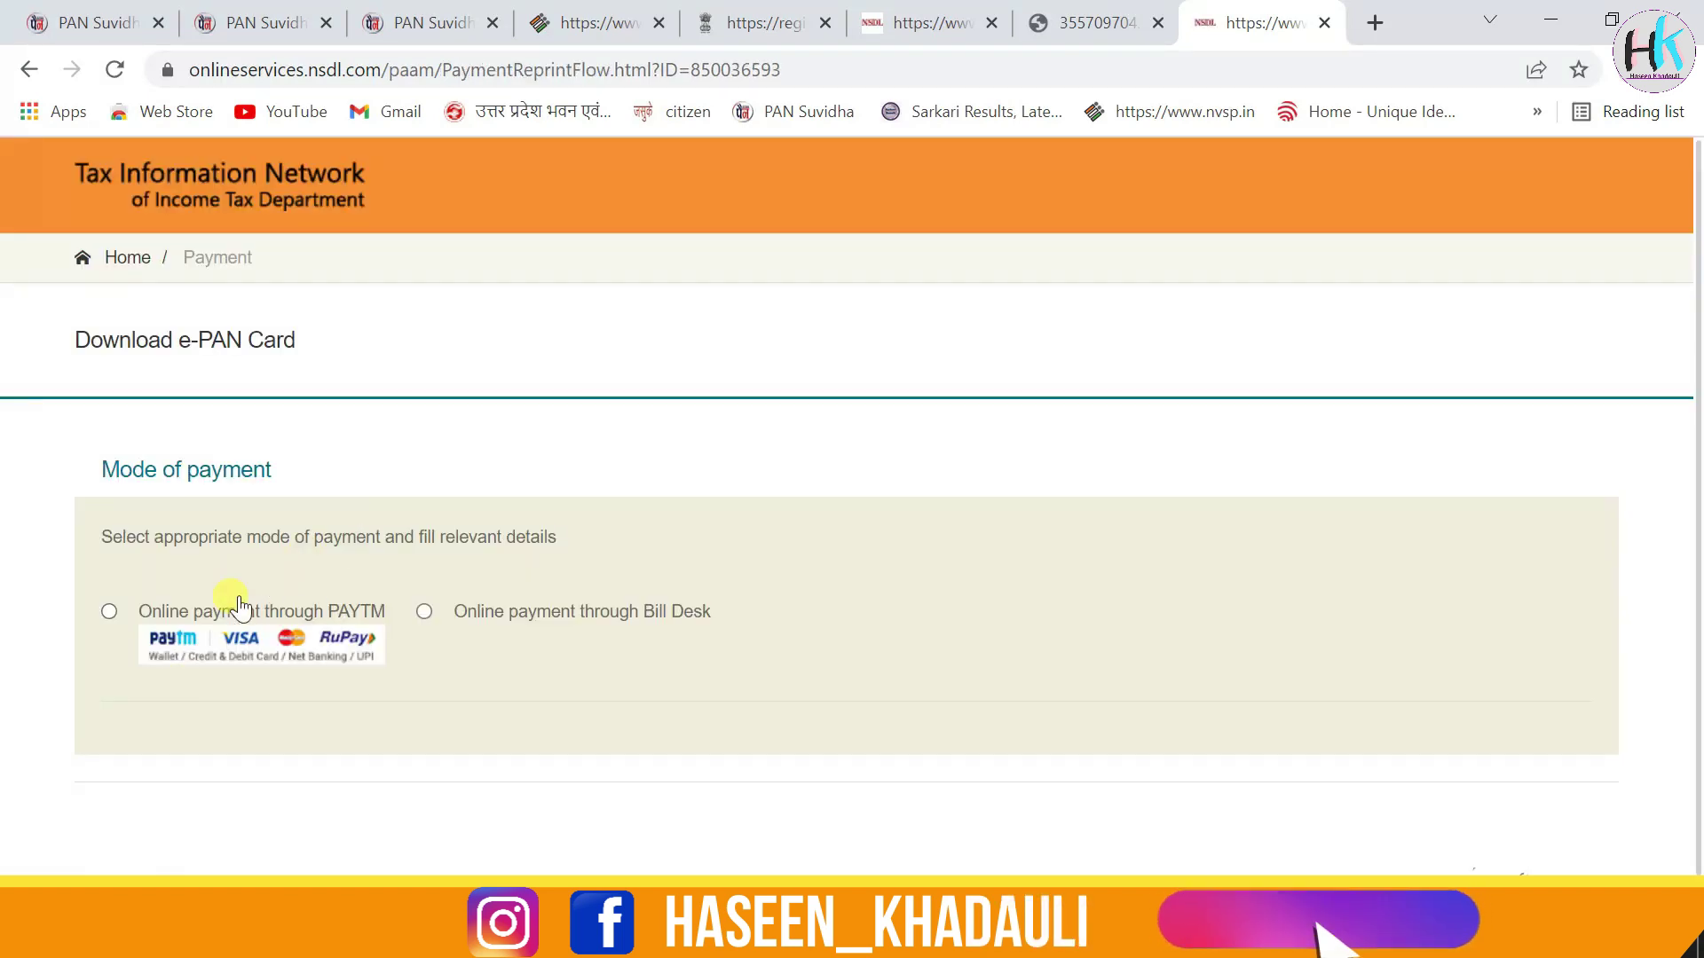
{"action": "left_click", "coordinate": [109, 611]}
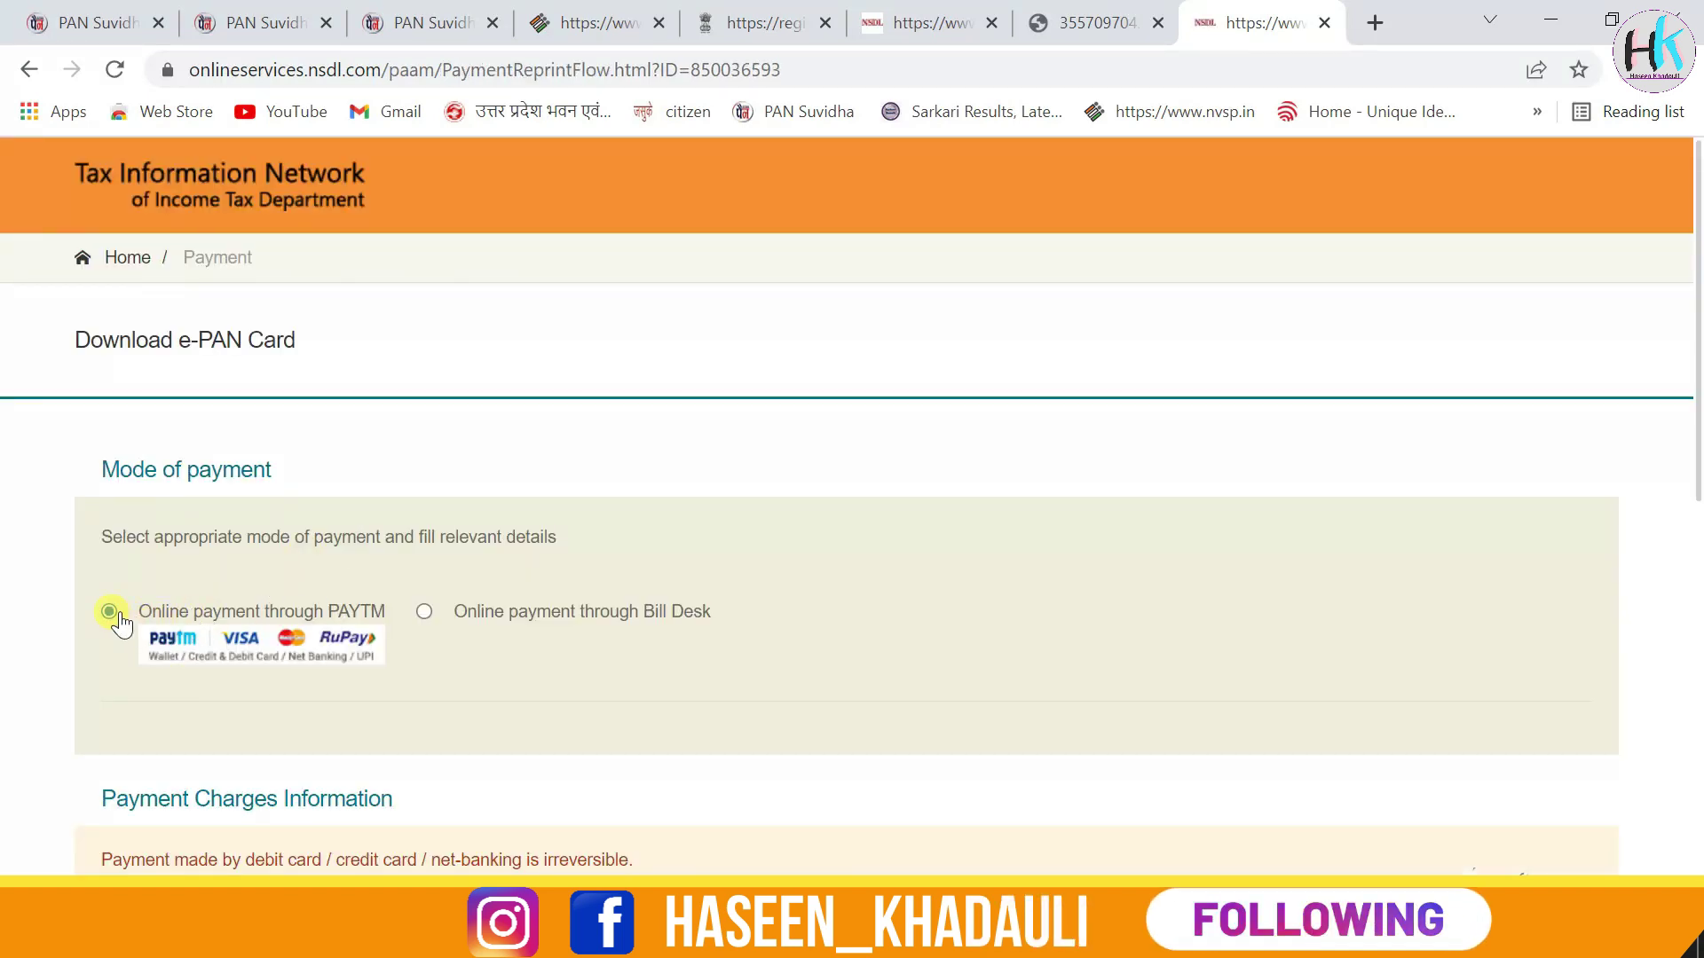
{"action": "scroll", "coordinate": [354, 647], "scroll_direction": "down", "scroll_amount": 8}
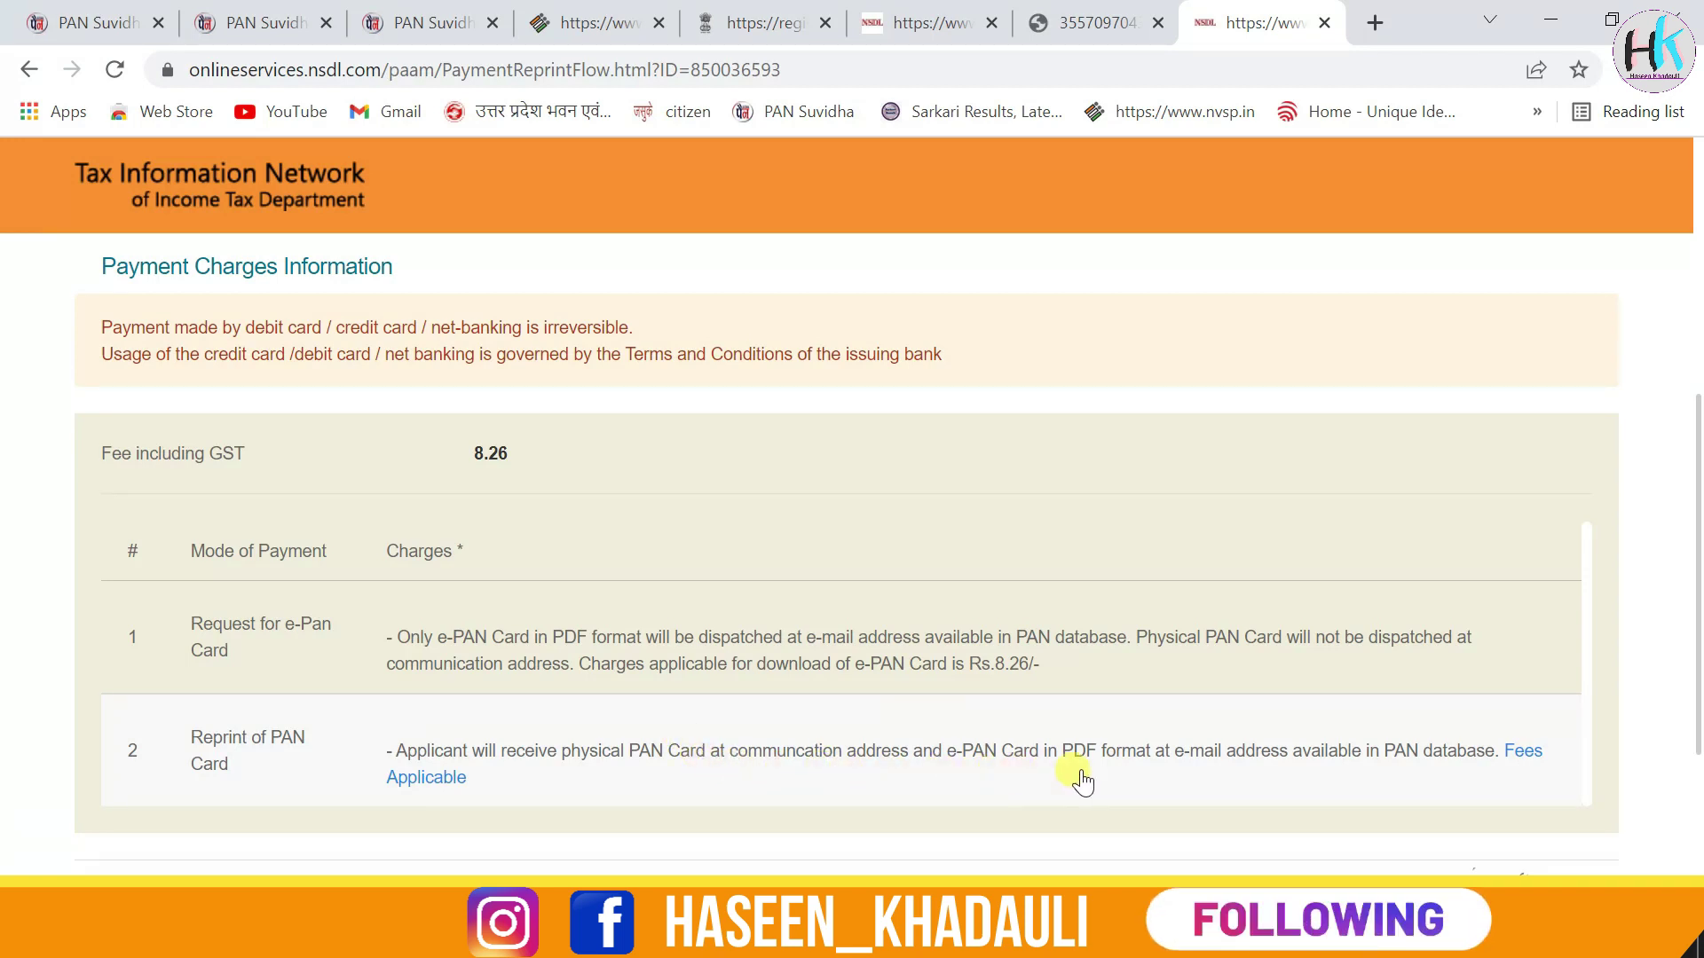
{"action": "mouse_move", "coordinate": [1520, 763]}
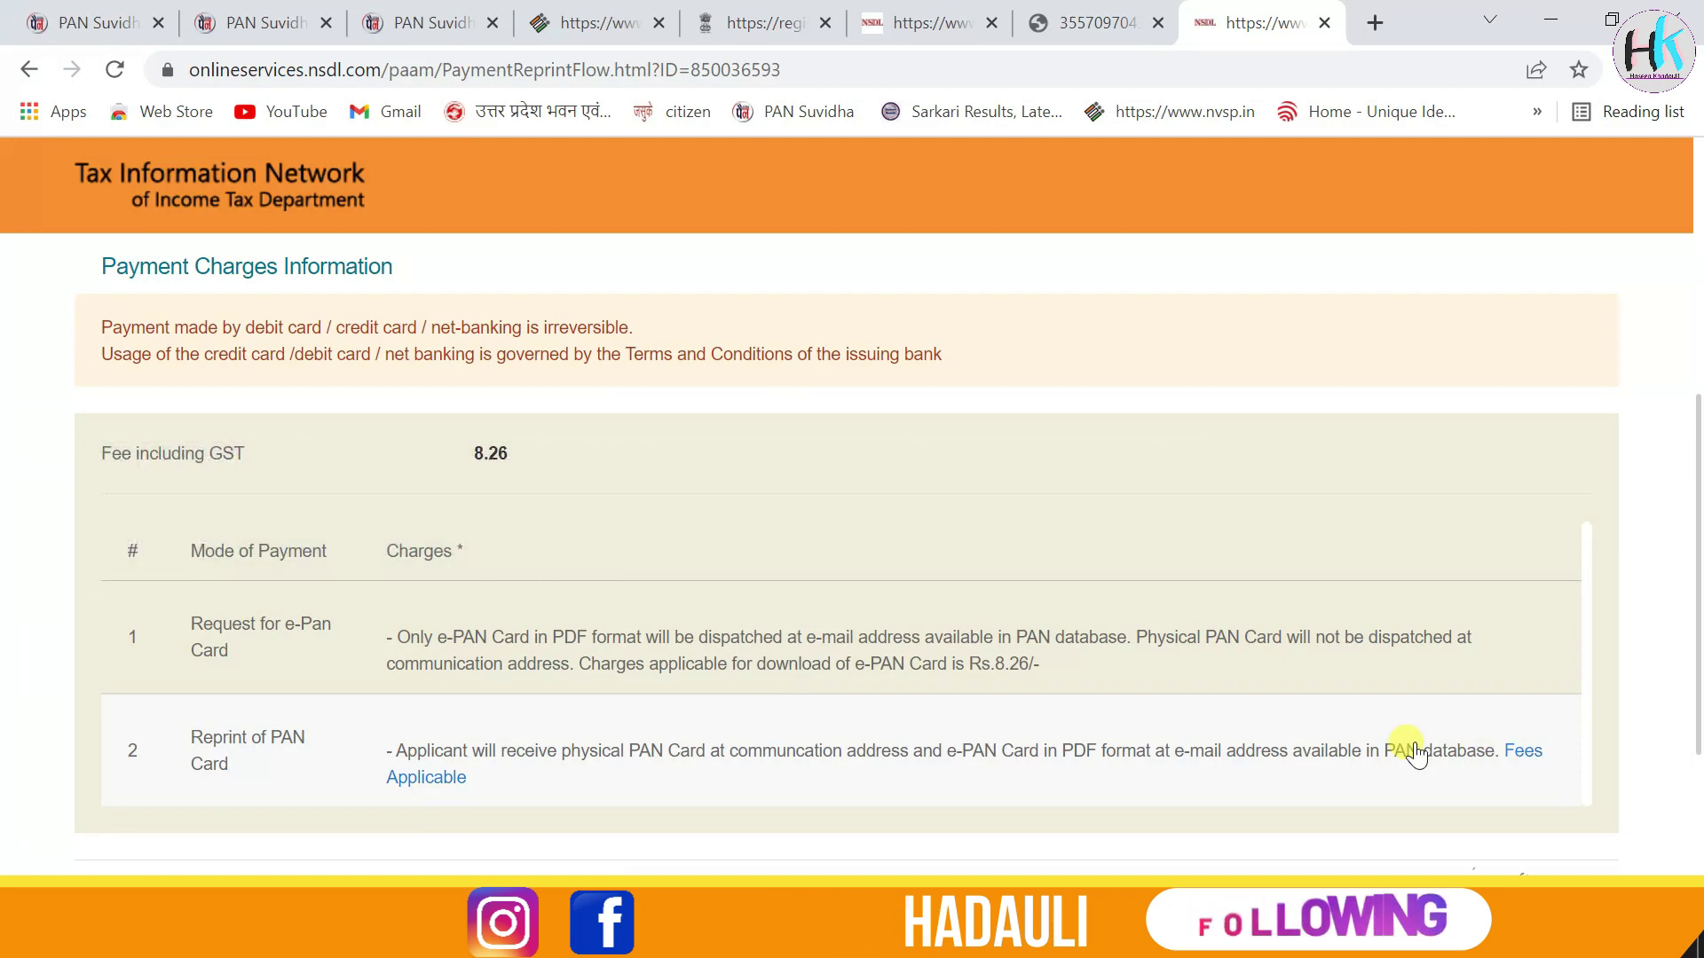
{"action": "scroll", "coordinate": [1243, 728], "scroll_direction": "down", "scroll_amount": 3}
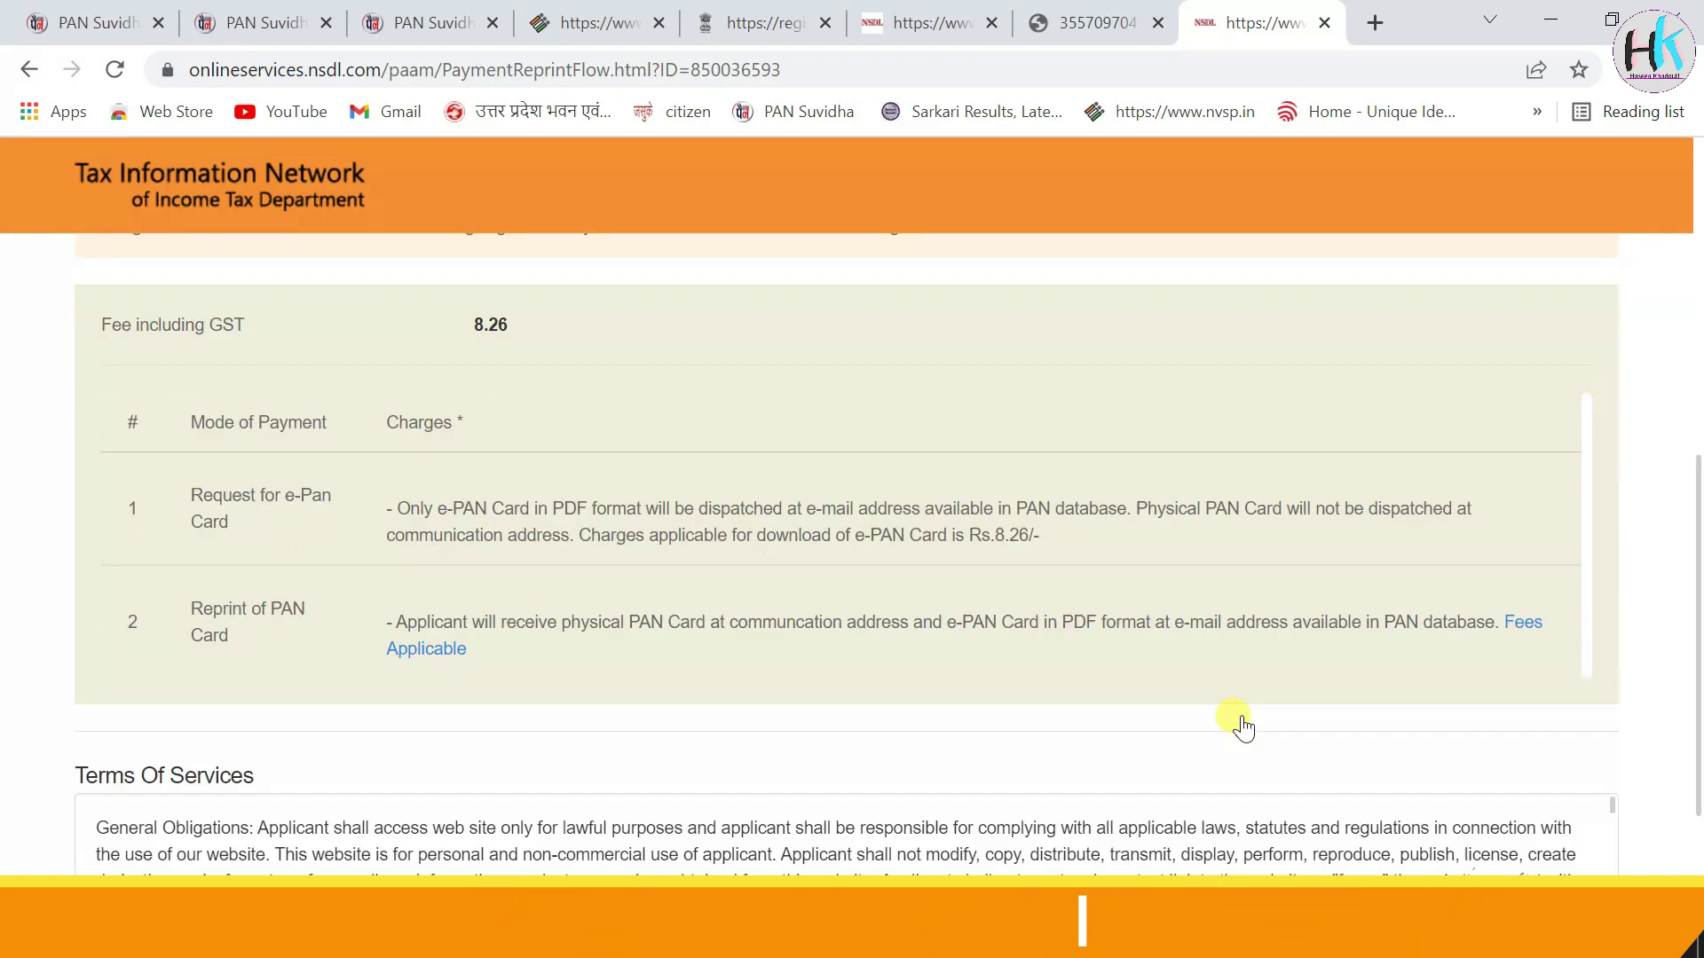
{"action": "scroll", "coordinate": [635, 671], "scroll_direction": "up", "scroll_amount": 3}
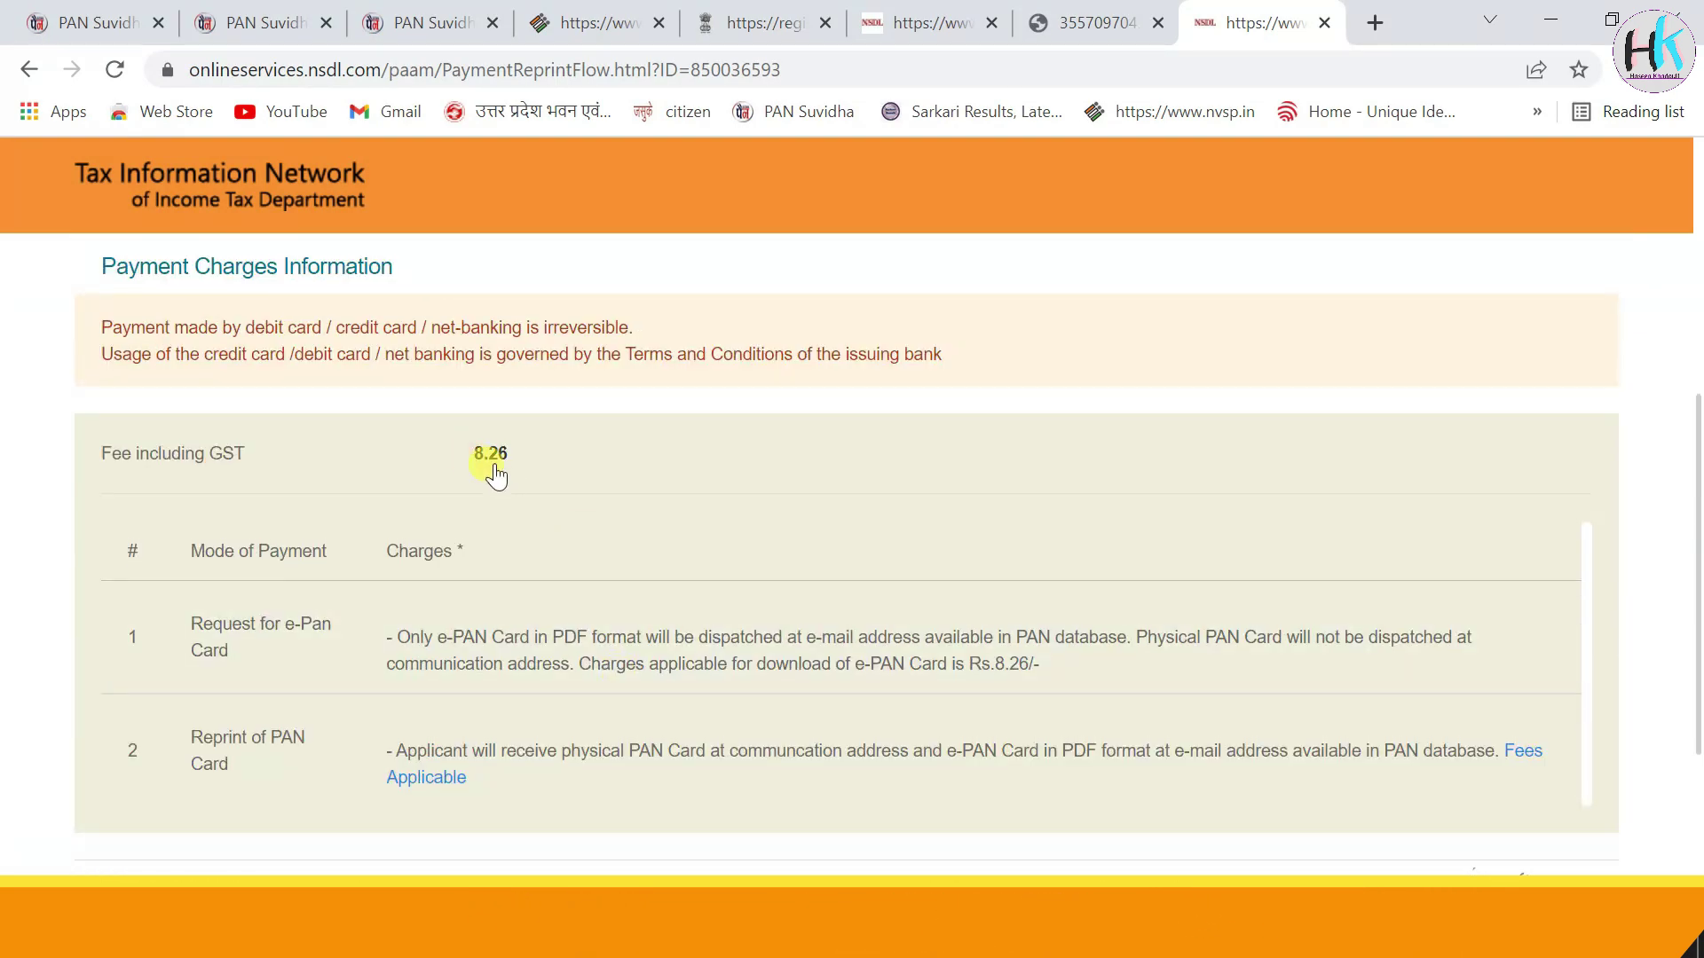
{"action": "scroll", "coordinate": [552, 477], "scroll_direction": "down", "scroll_amount": 4}
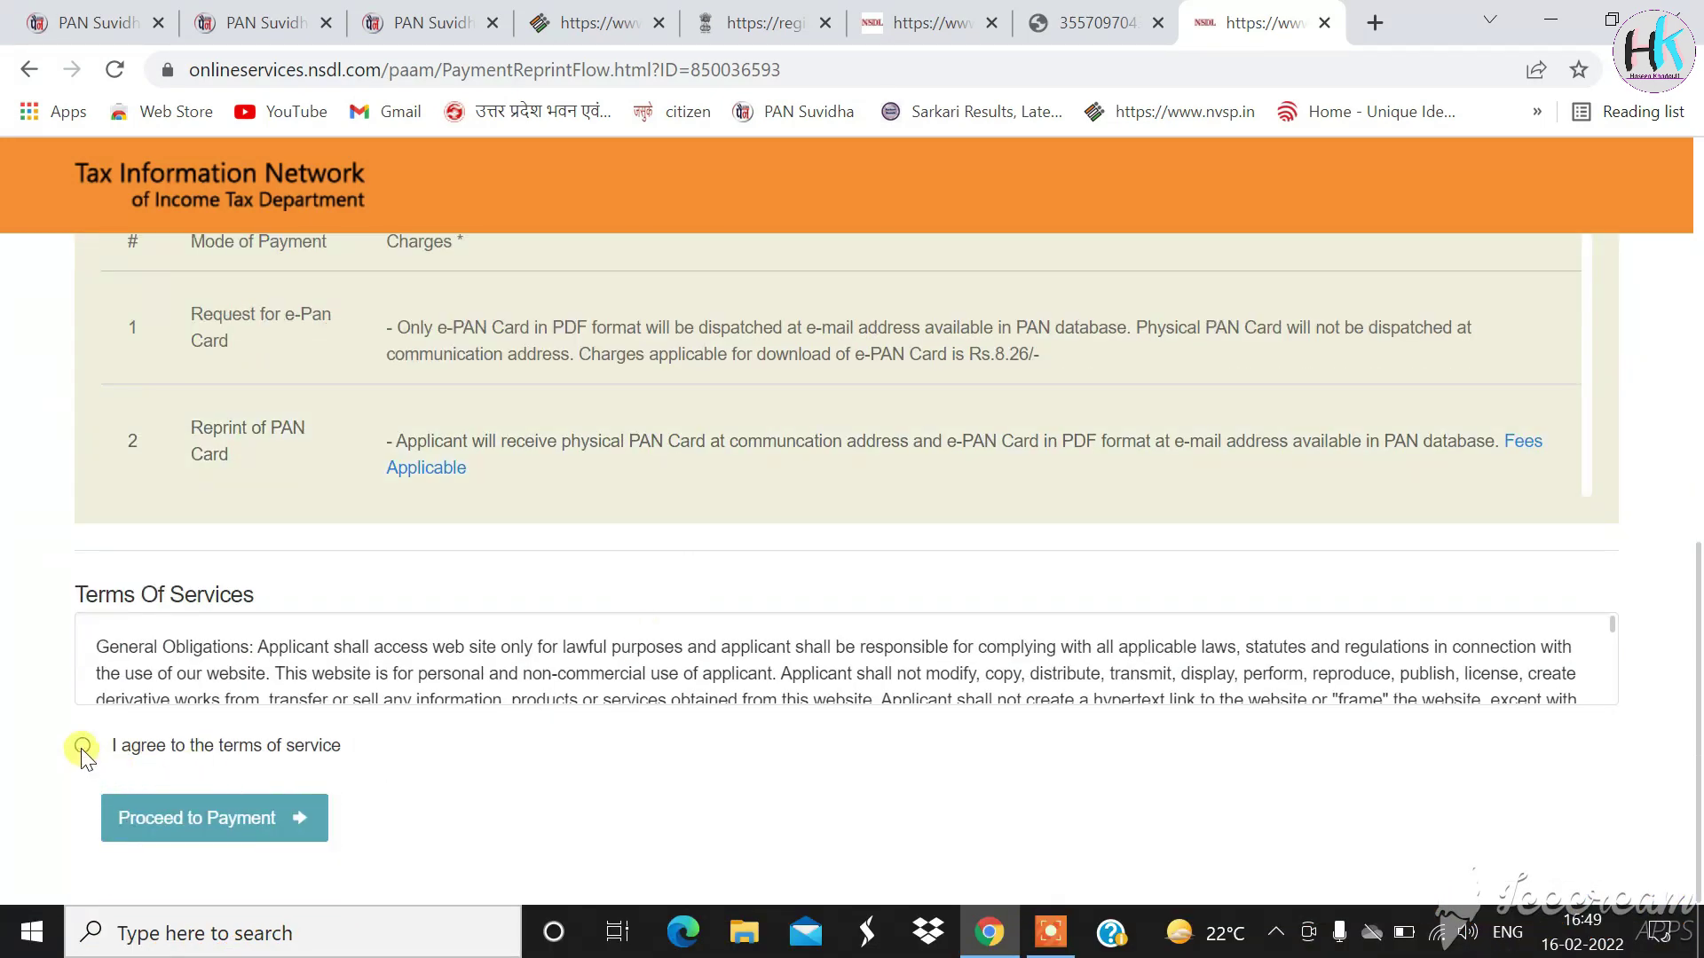
{"action": "left_click", "coordinate": [82, 746]}
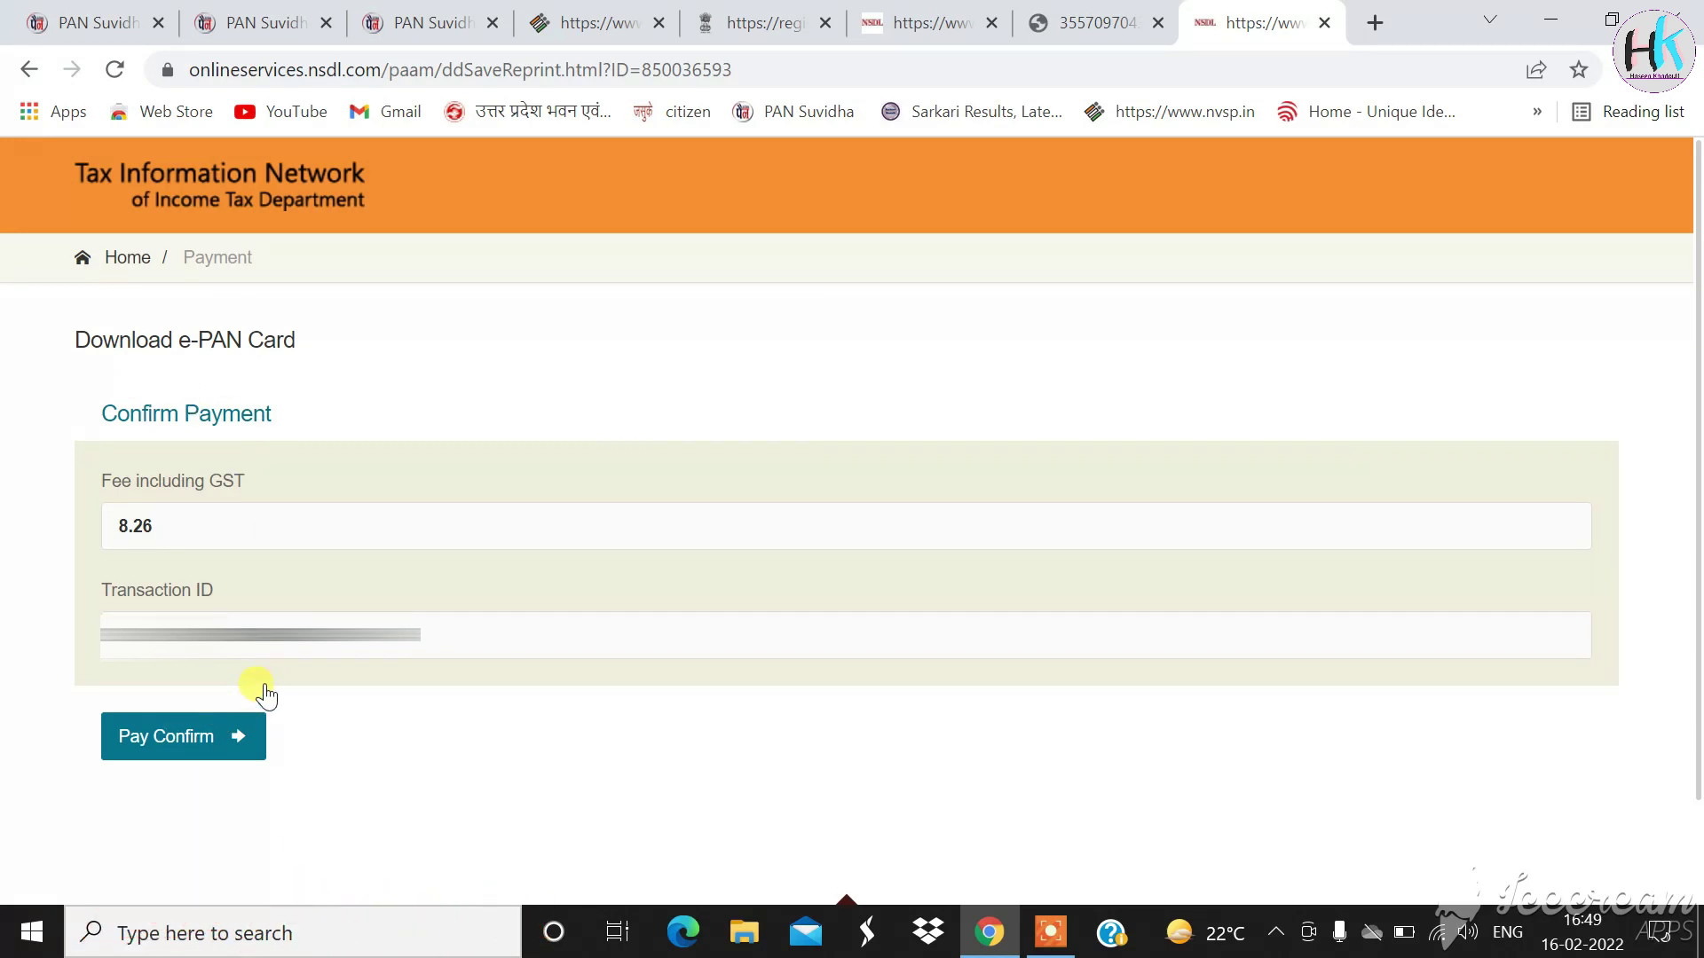
- Confirm the e-PAN fee payment, and try to pay ₹8.26 with the Debit, Credit Cards option on the Paytm page
{"action": "left_click", "coordinate": [245, 748]}
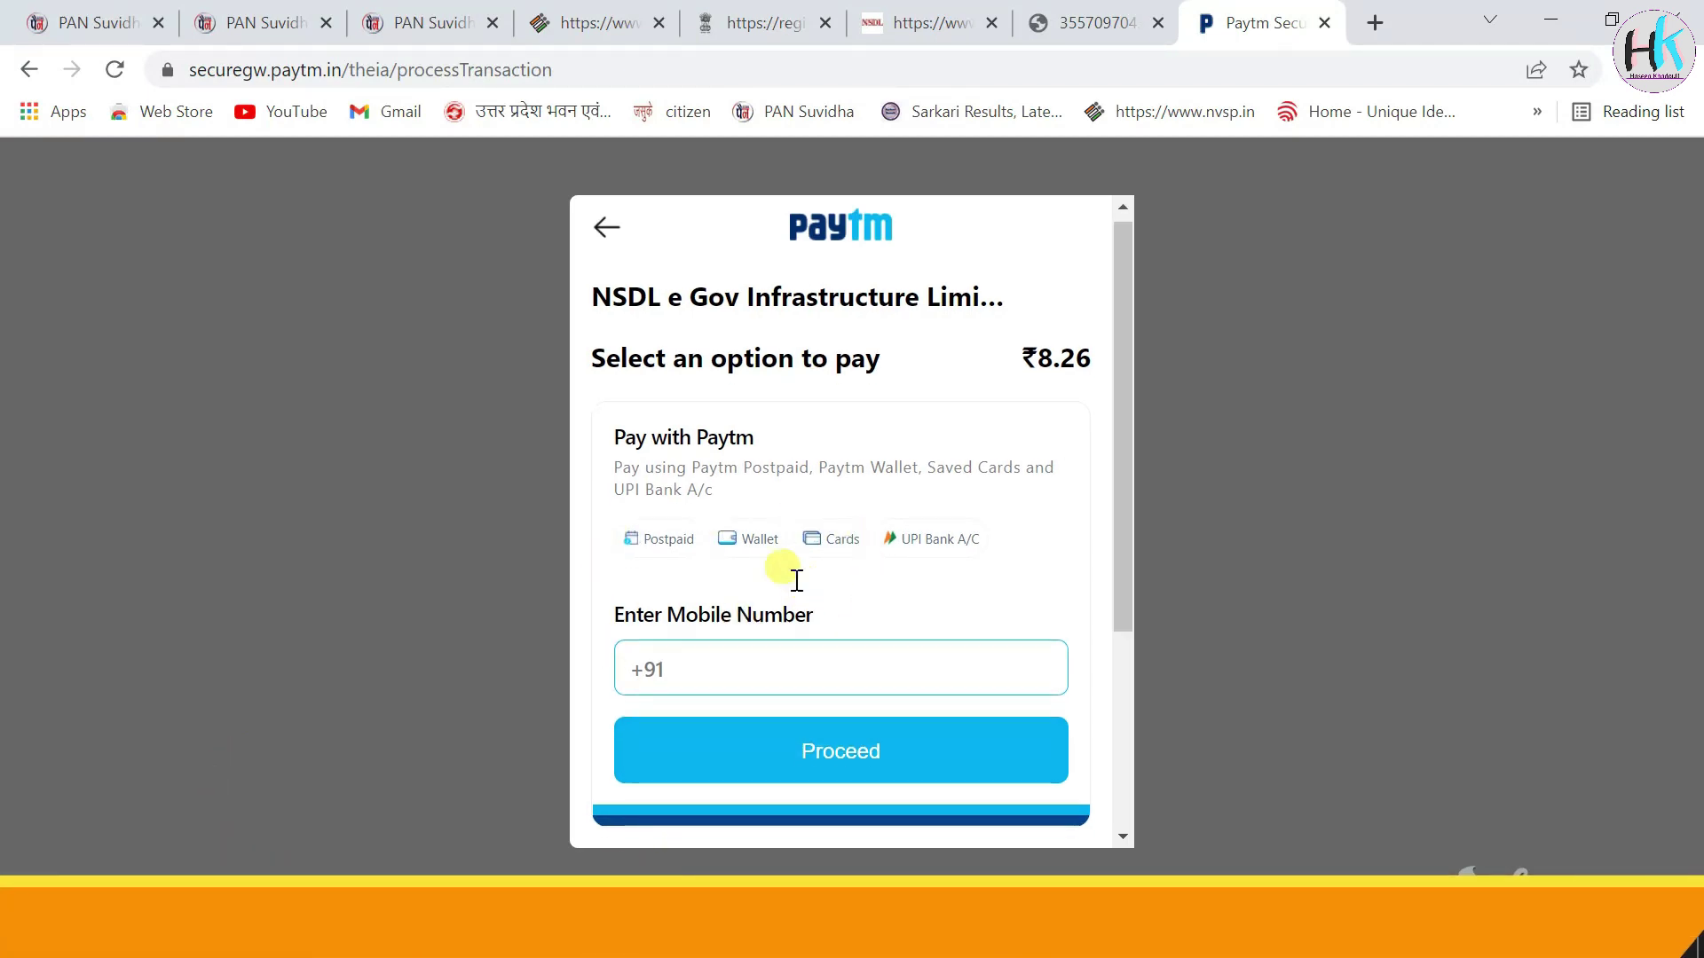
{"action": "scroll", "coordinate": [780, 590], "scroll_direction": "down", "scroll_amount": 3}
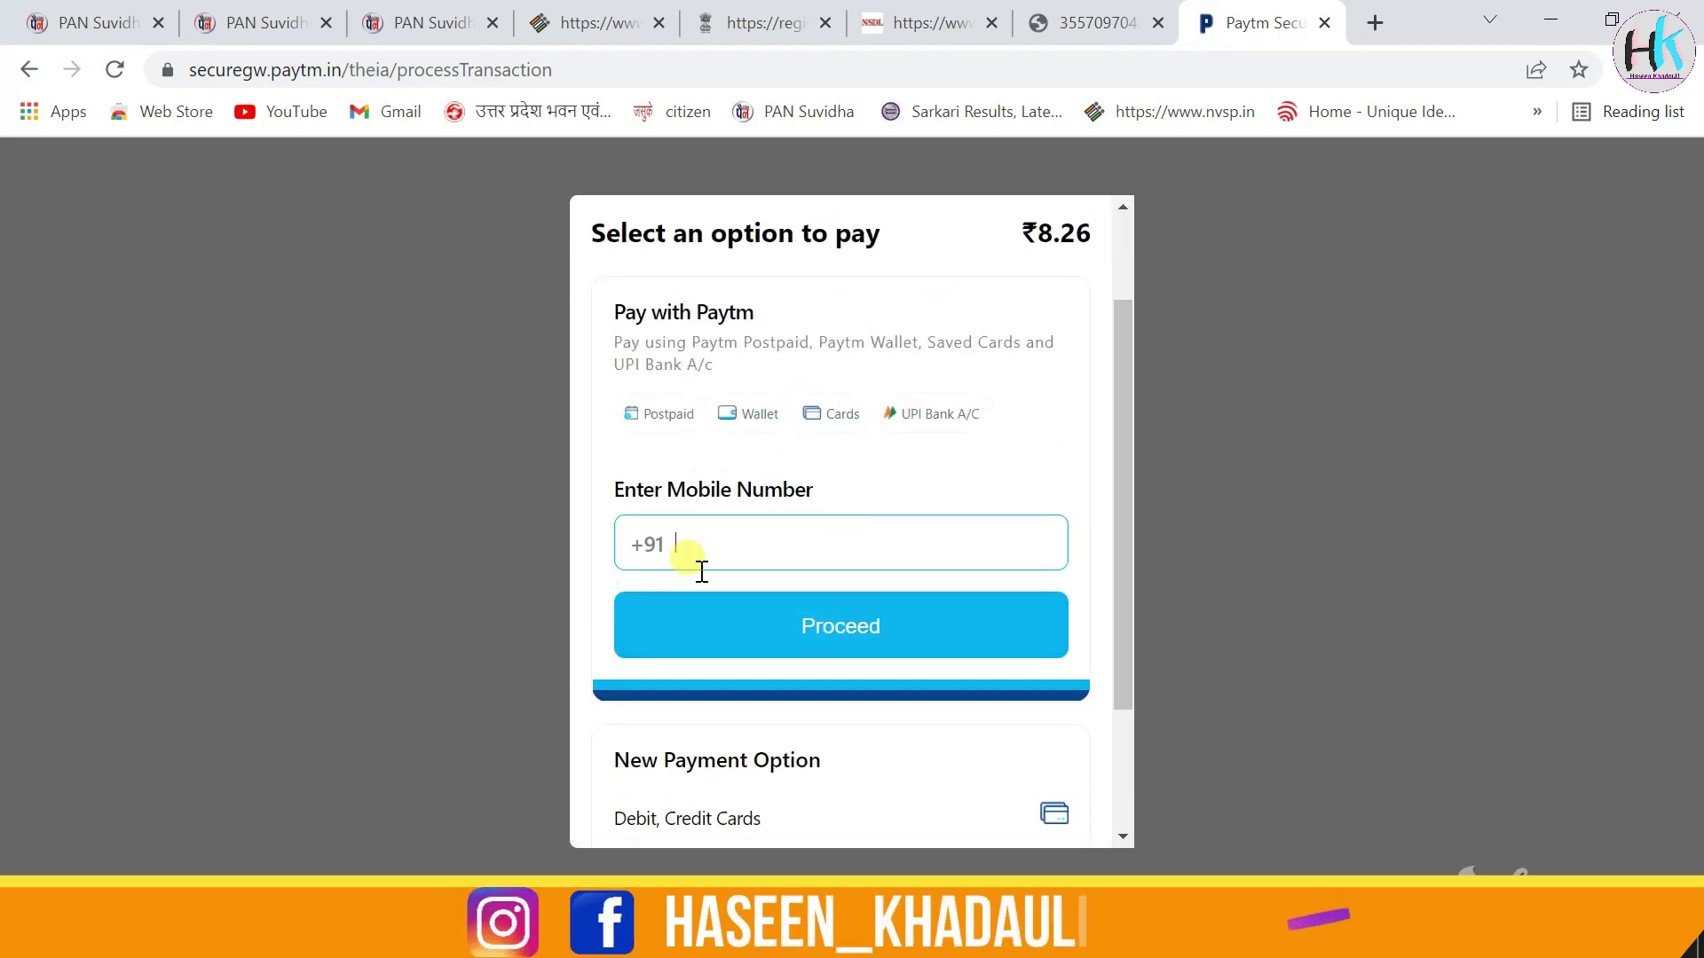
{"action": "scroll", "coordinate": [897, 613], "scroll_direction": "down", "scroll_amount": 2}
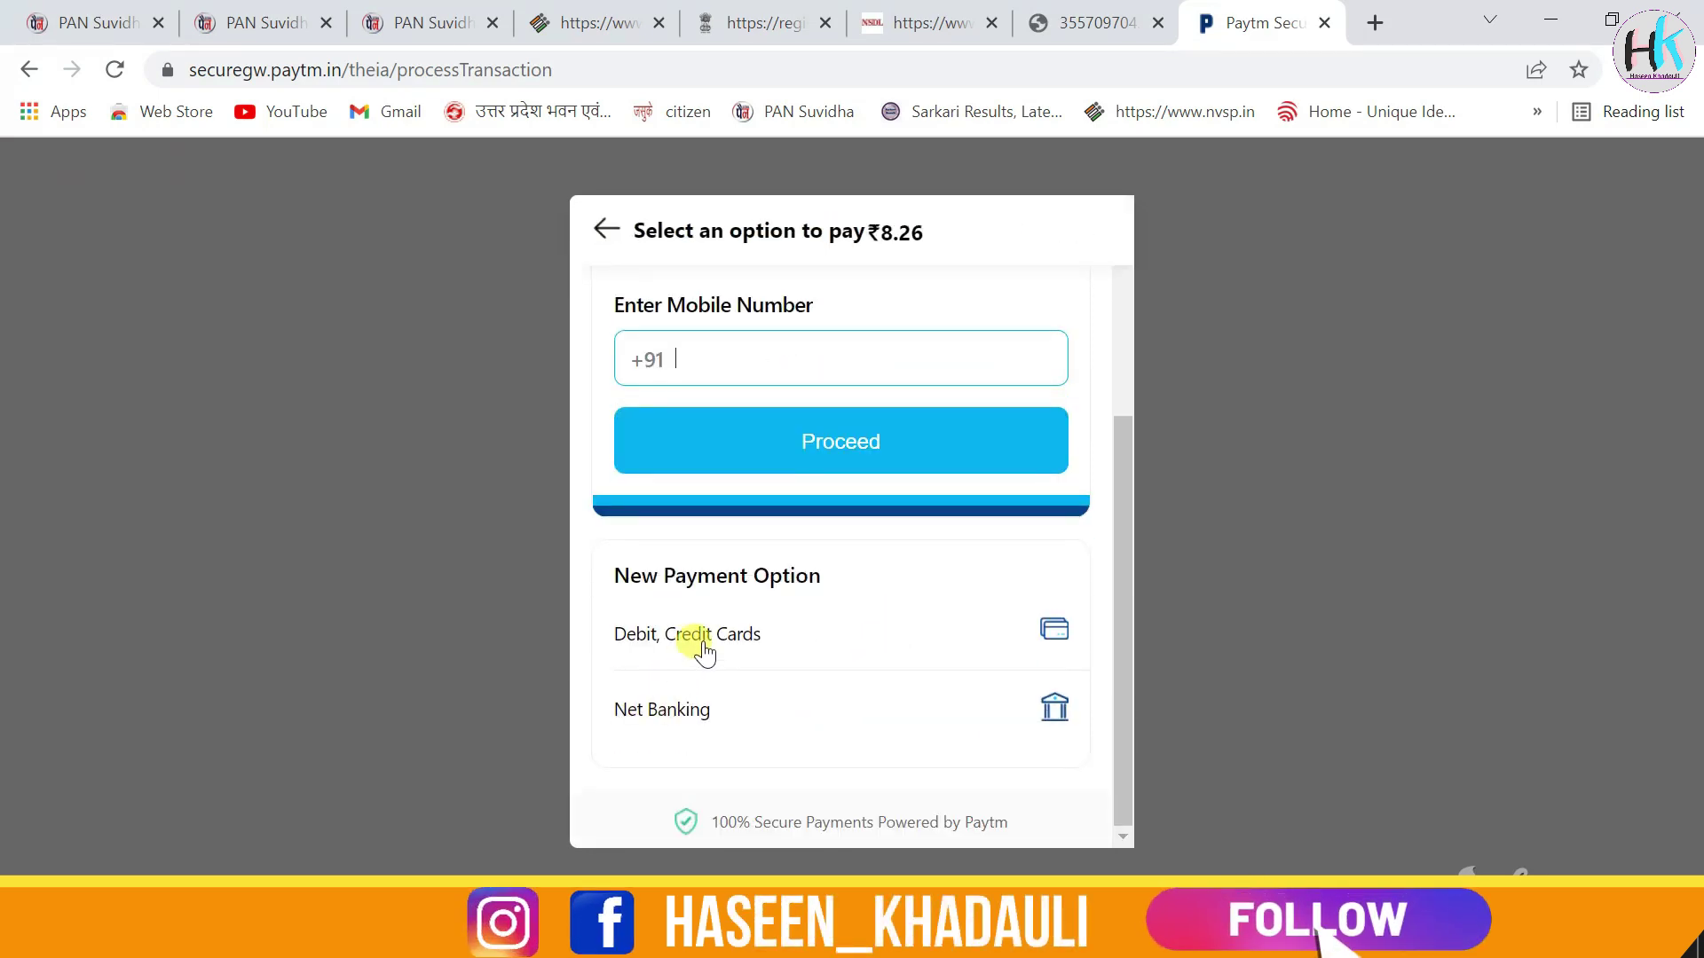
{"action": "left_click", "coordinate": [702, 641]}
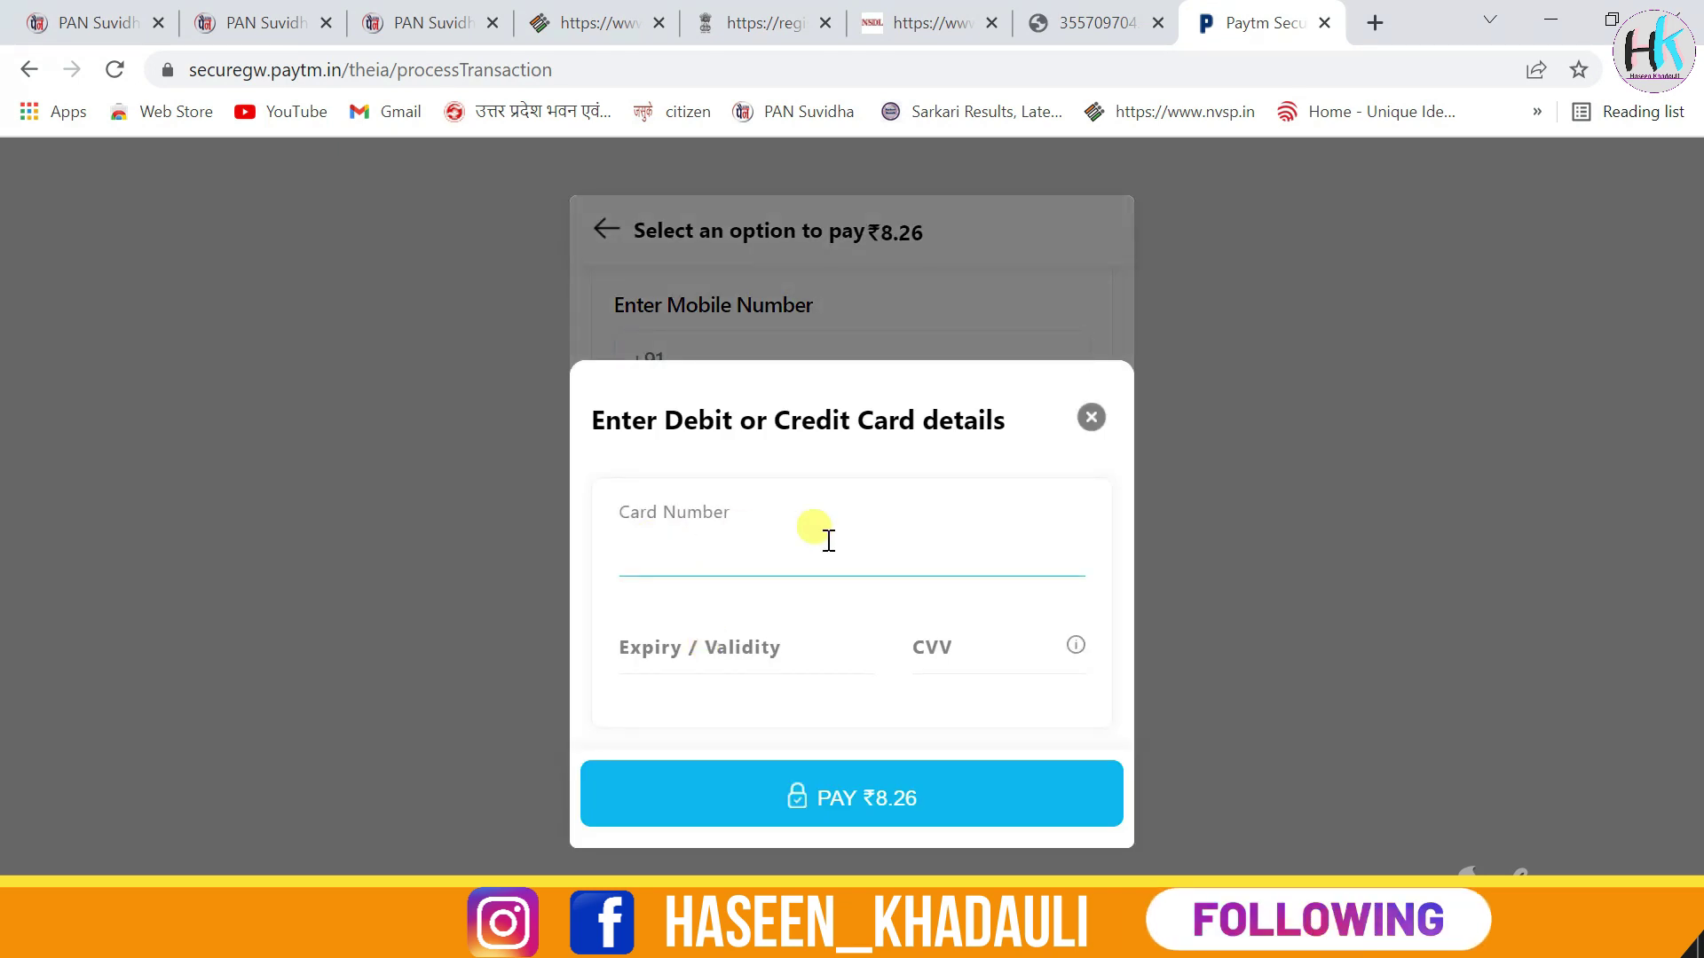
{"action": "left_click", "coordinate": [887, 799]}
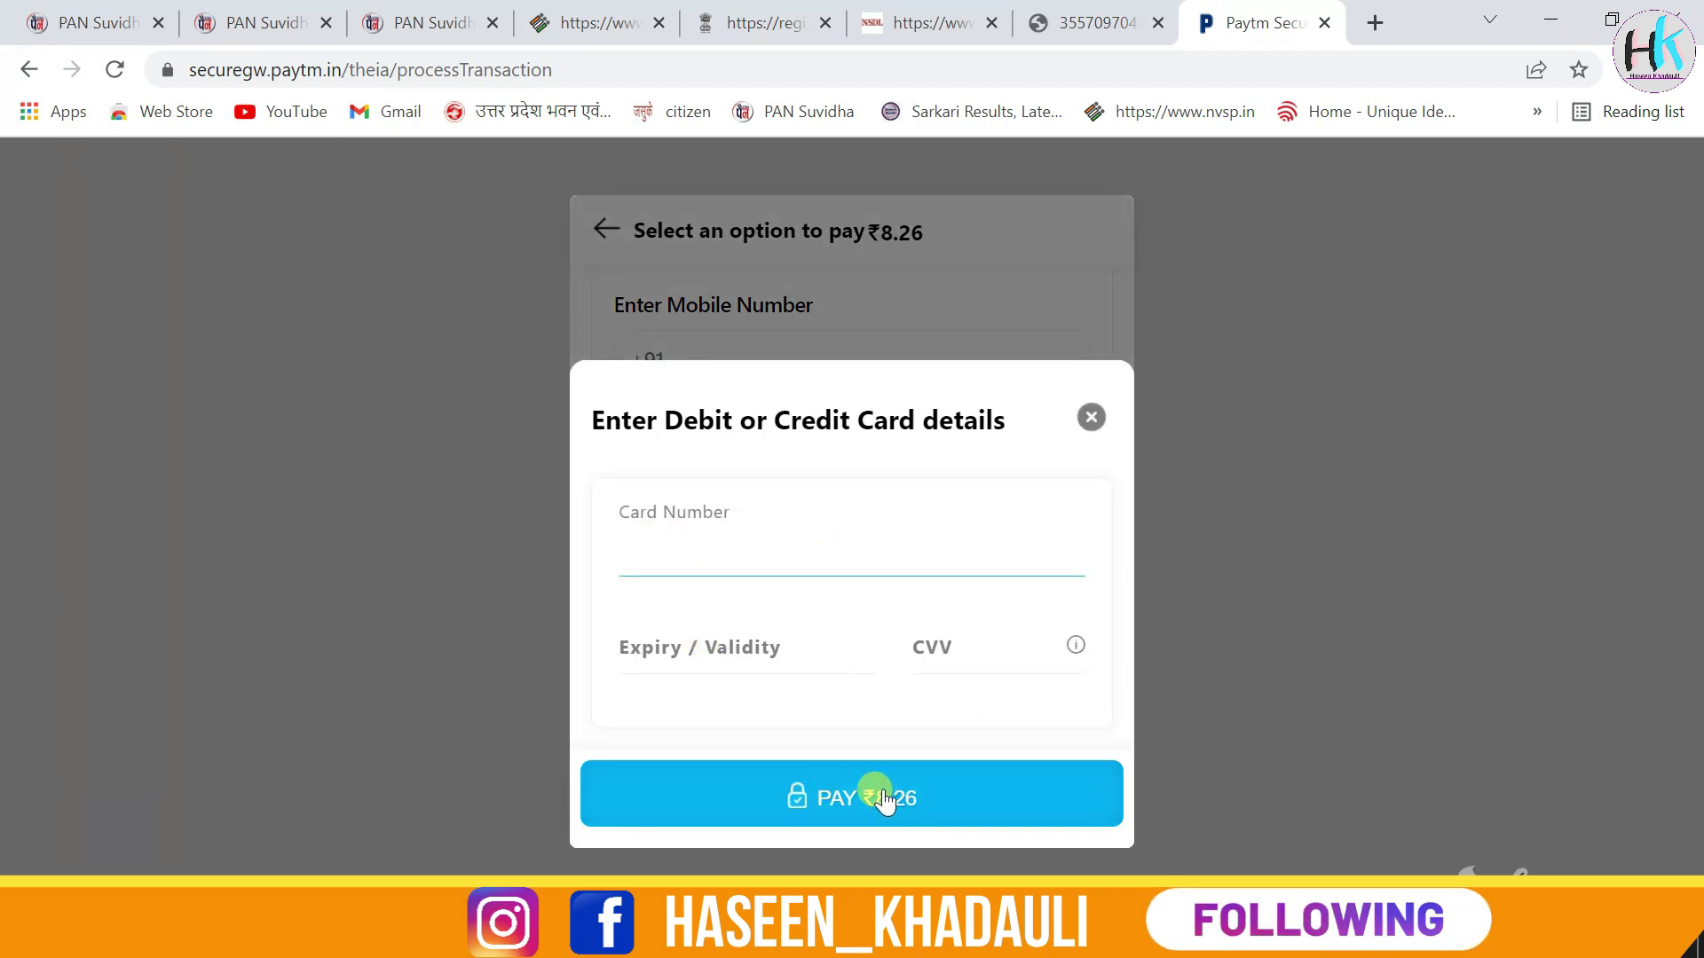